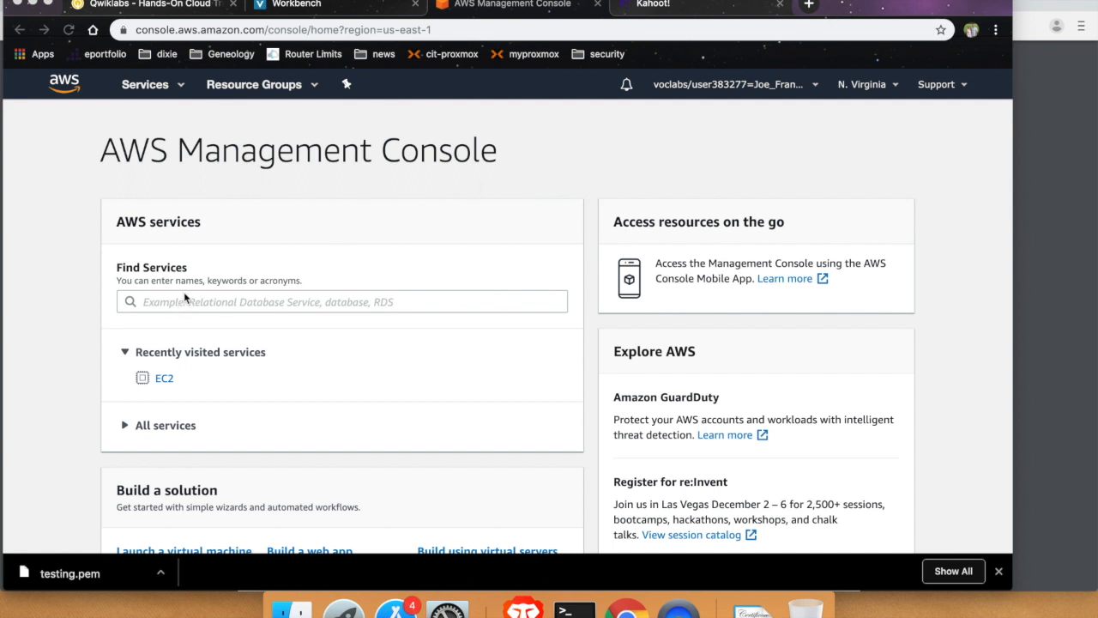
Step: Open the EC2 service and start launching a new instance
left_click(182, 90)
left_click(243, 206)
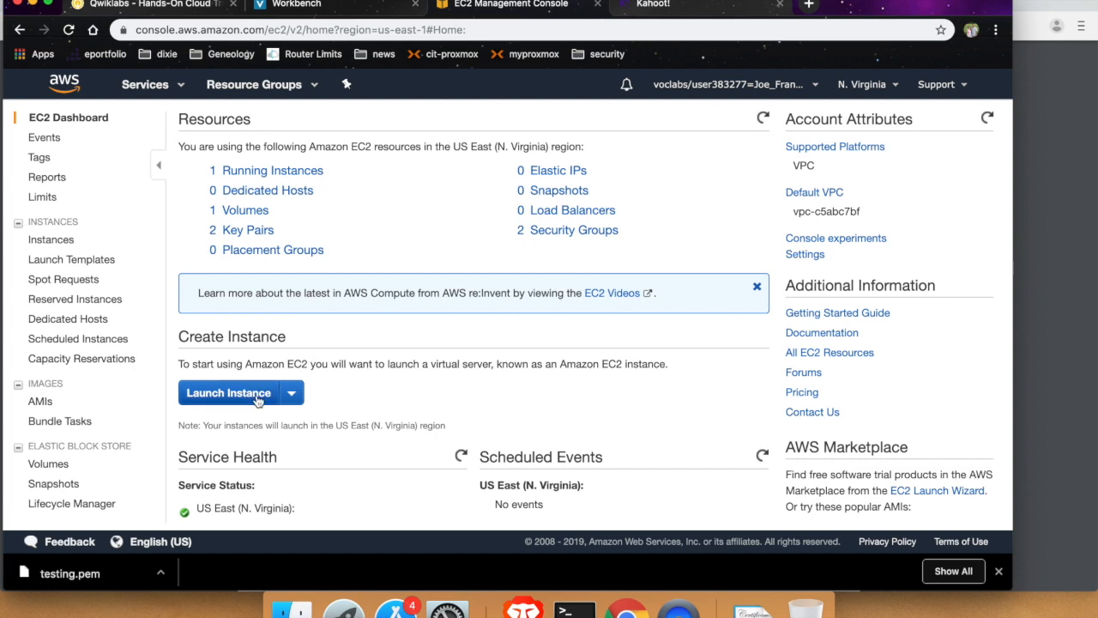
left_click(228, 393)
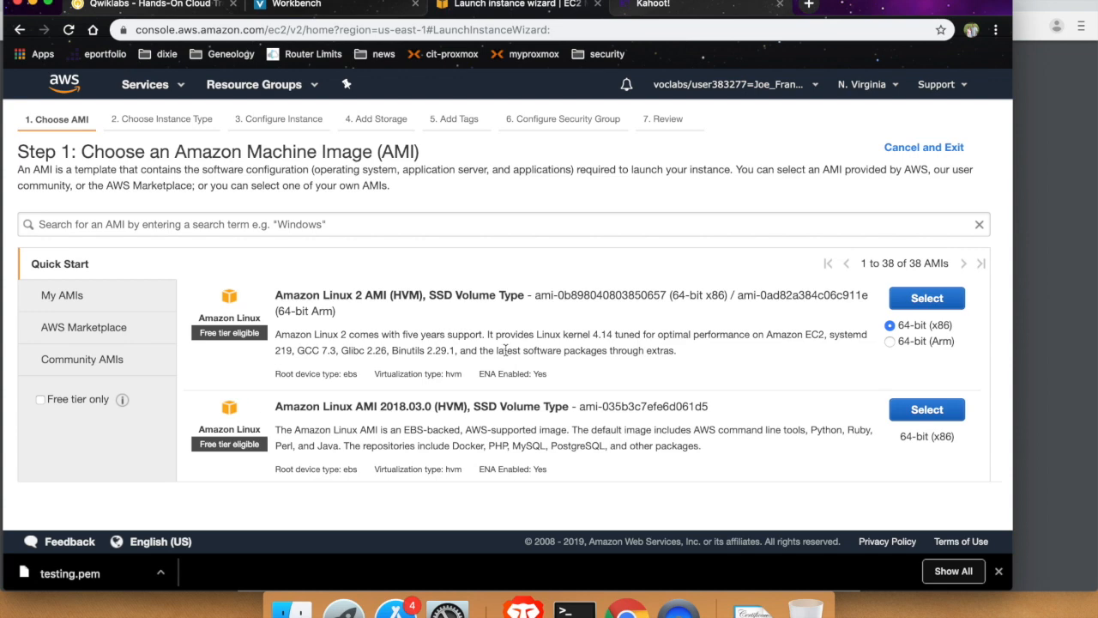
Step: Select the 64-bit (x86) Amazon Linux 2 AMI (HVM), SSD Volume Type as the machine image
scroll(505, 350, "down", 3)
scroll(505, 349, "down", 3)
scroll(506, 350, "up", 2)
scroll(505, 350, "down", 5)
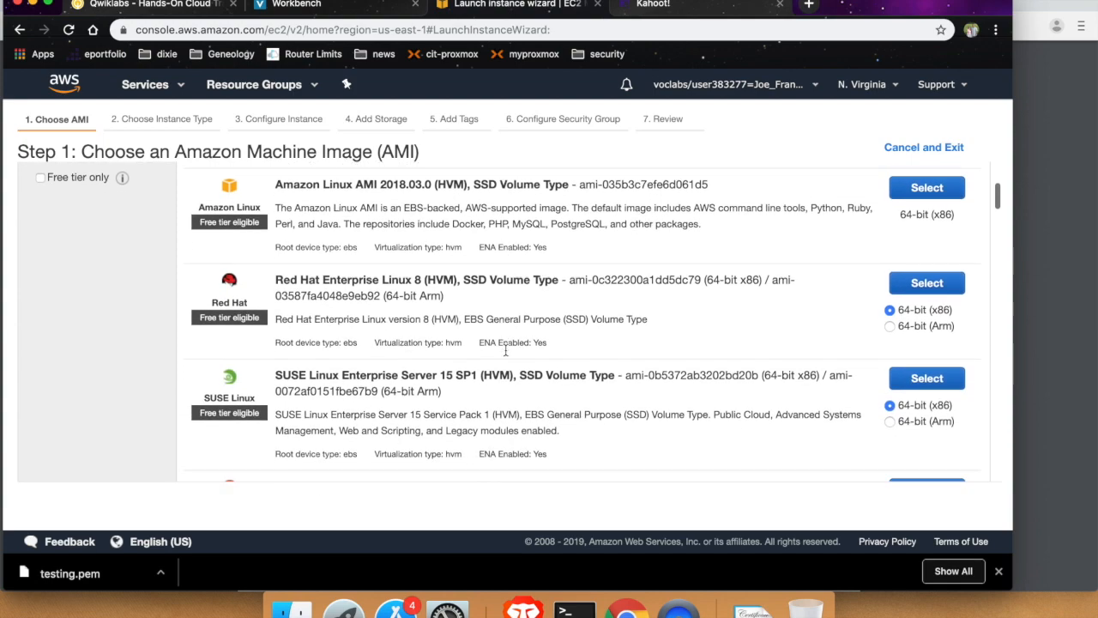
scroll(505, 349, "down", 10)
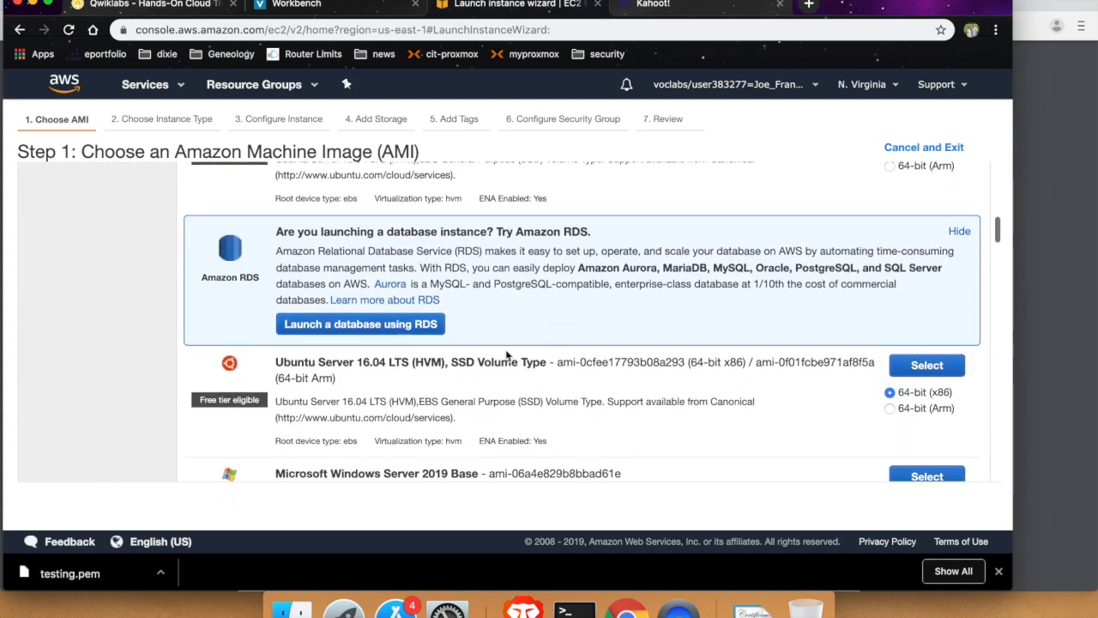
scroll(505, 349, "up", 10)
scroll(505, 349, "down", 4)
scroll(506, 356, "up", 5)
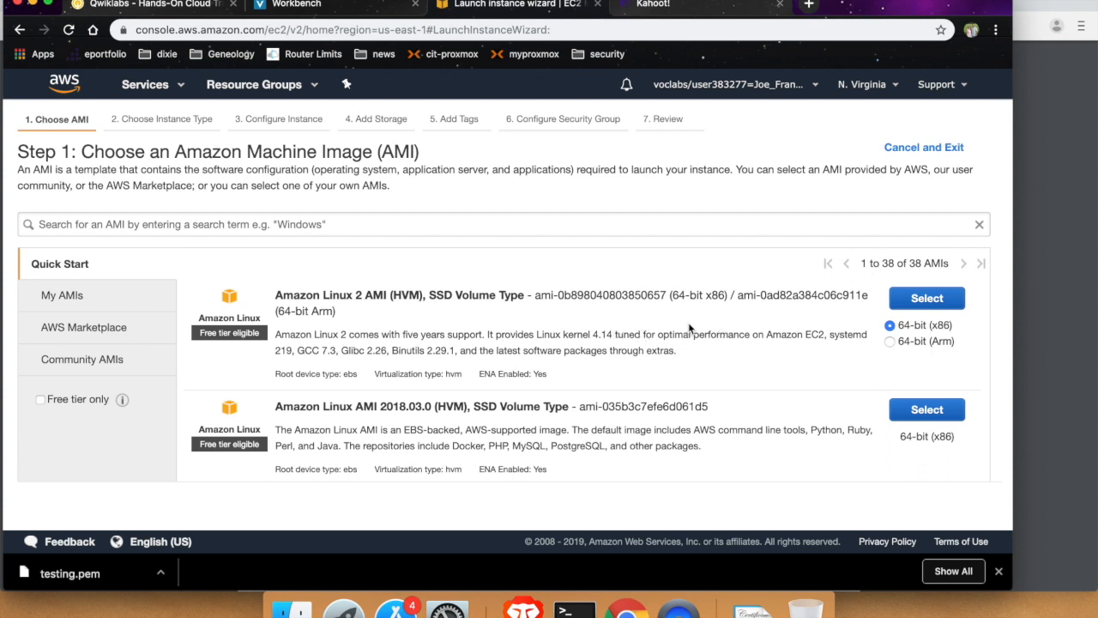
left_click(923, 298)
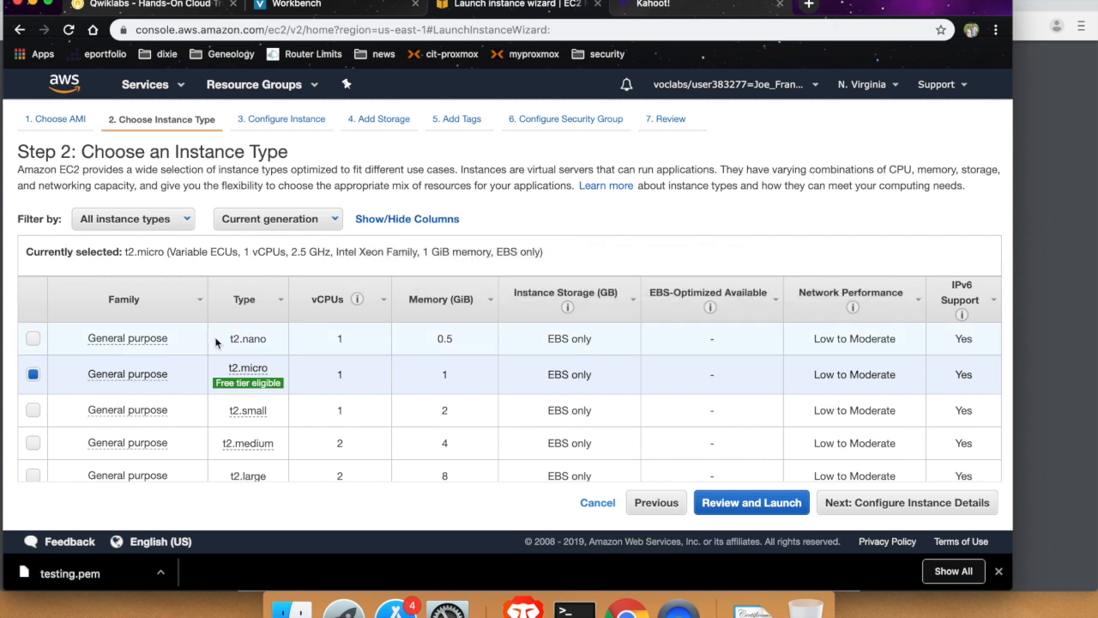
Step: Look through the instance types, keep t2.micro and continue to the instance details
scroll(132, 363, "down", 20)
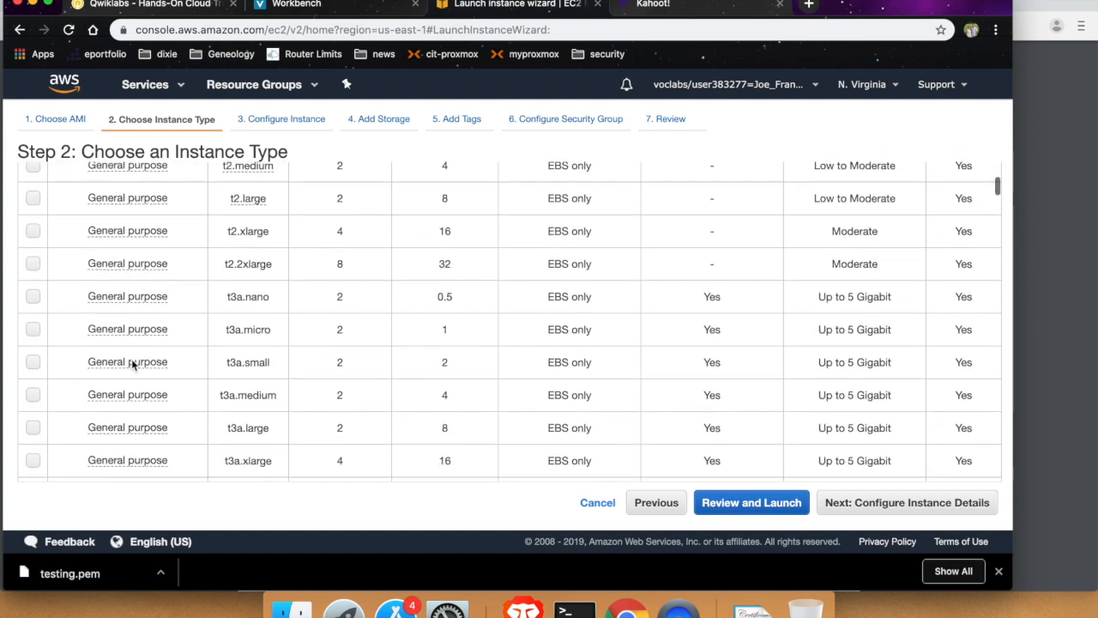
scroll(131, 363, "down", 20)
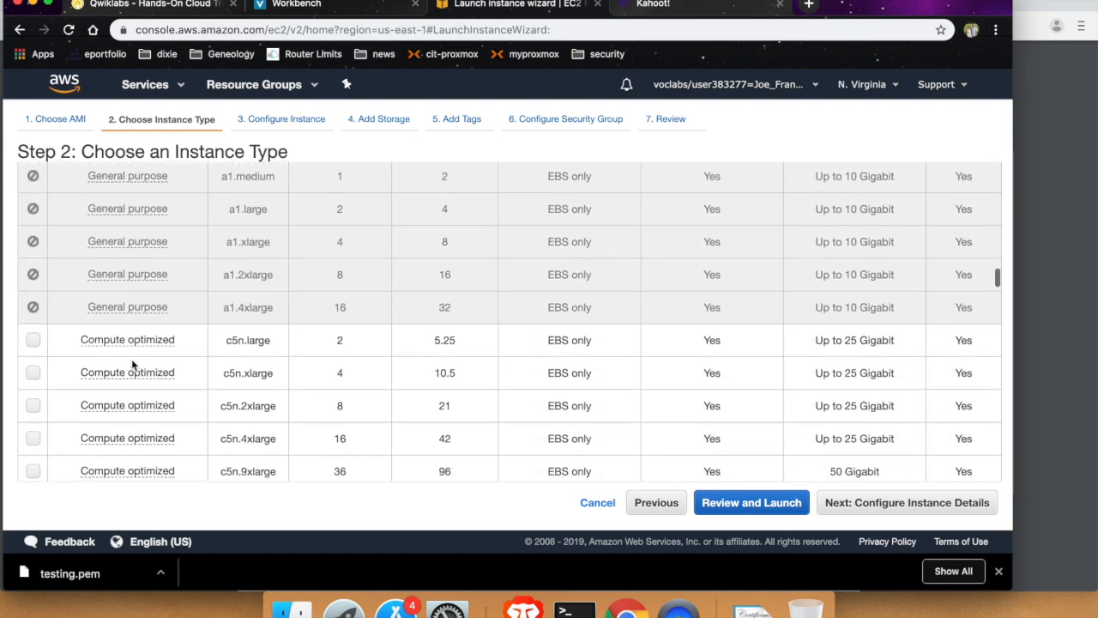
scroll(132, 359, "down", 20)
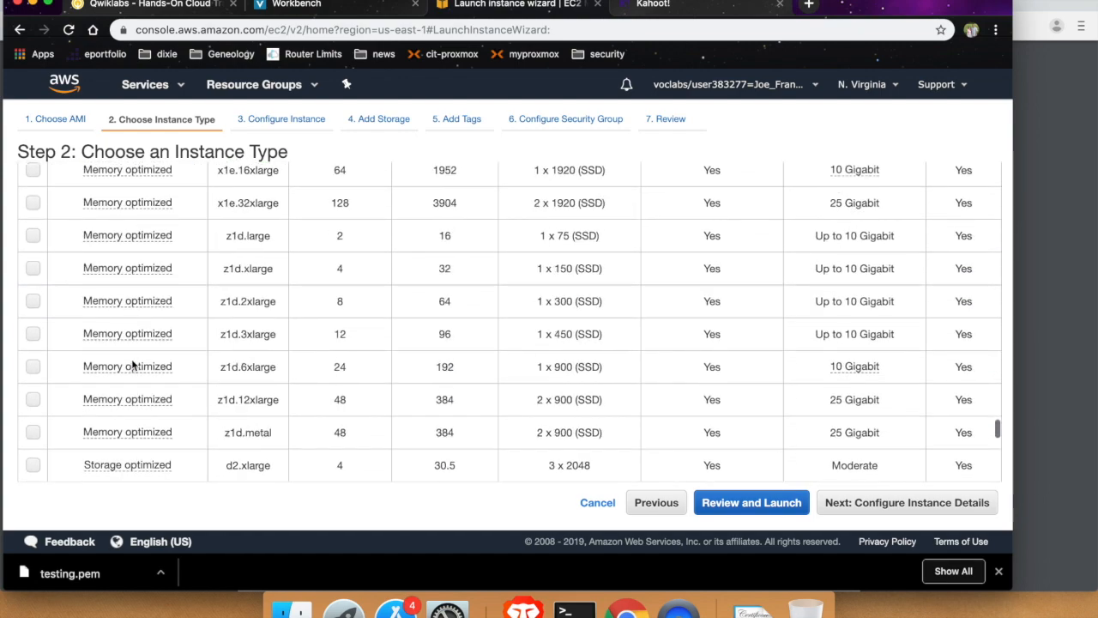
scroll(131, 359, "up", 8)
scroll(131, 358, "up", 20)
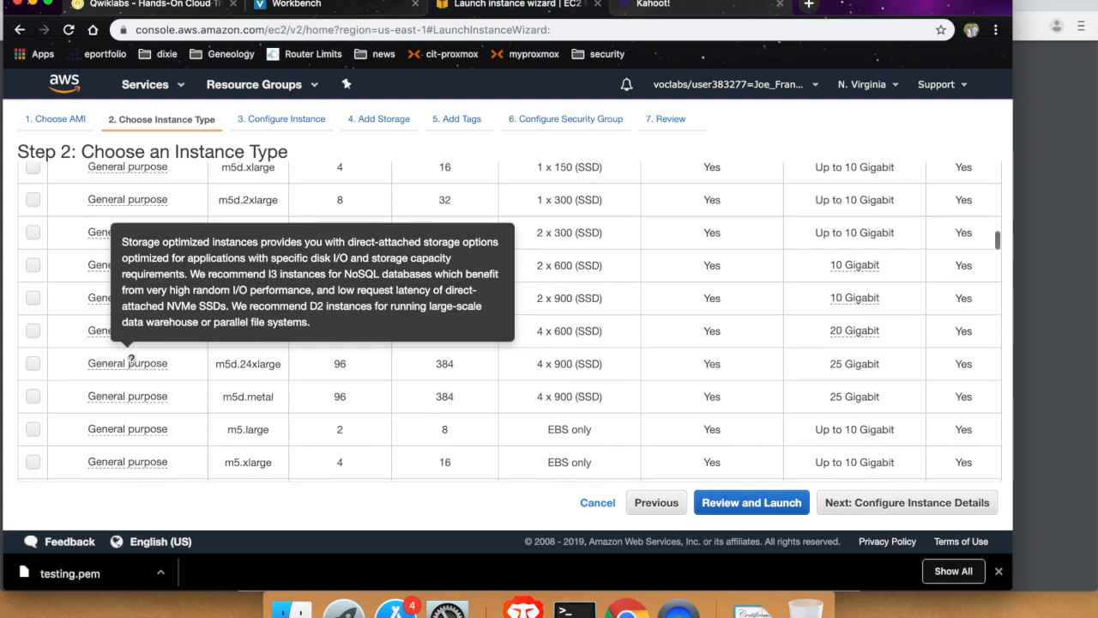
scroll(131, 358, "up", 5)
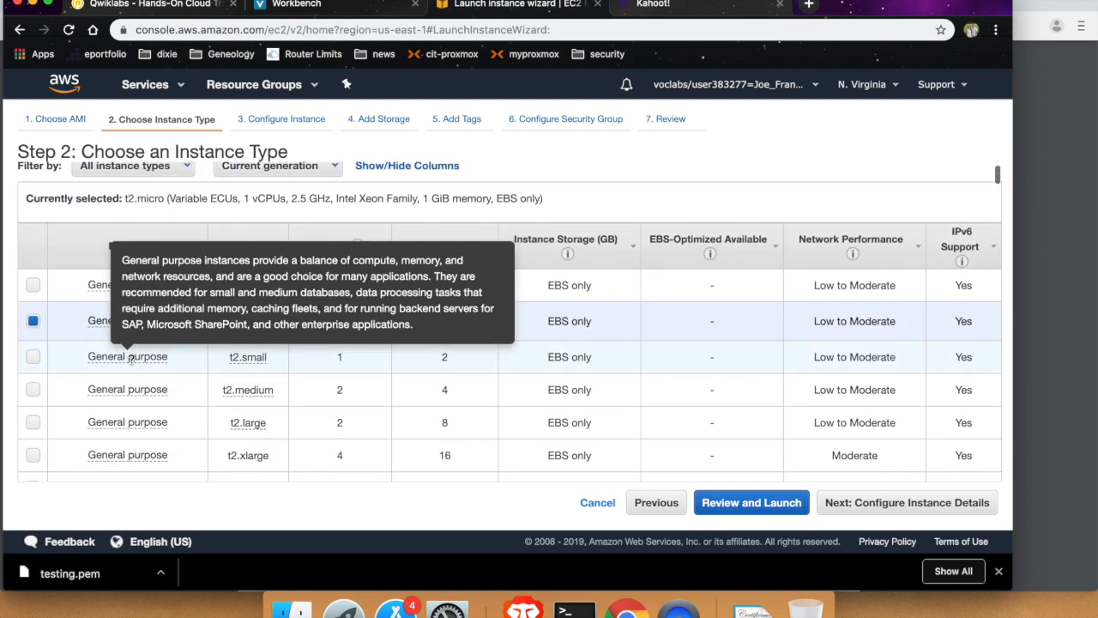
mouse_move(566, 256)
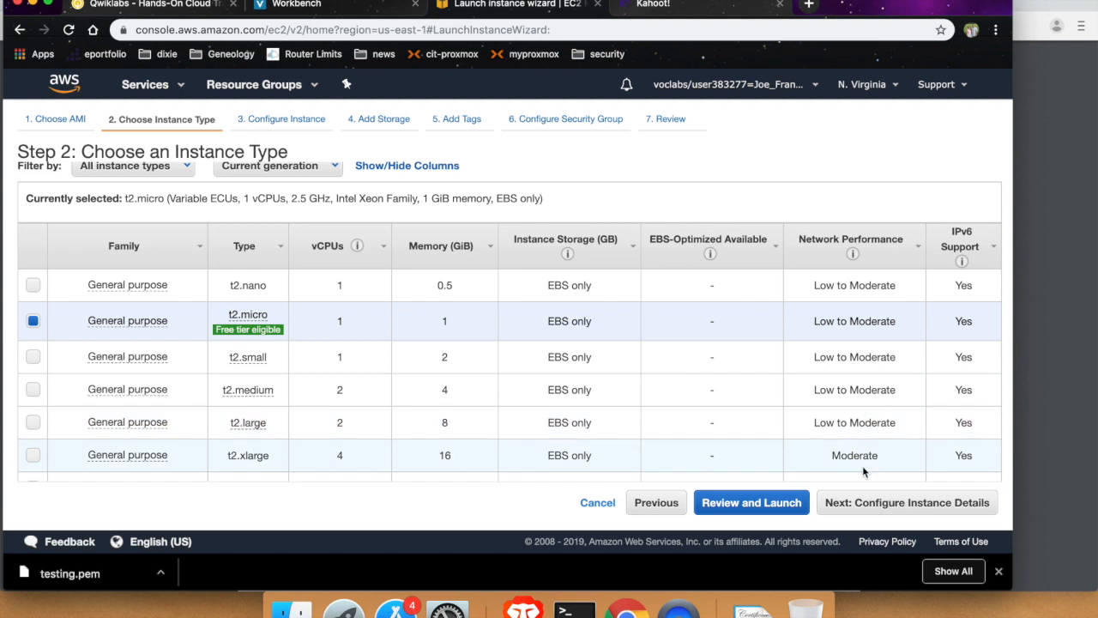
left_click(898, 505)
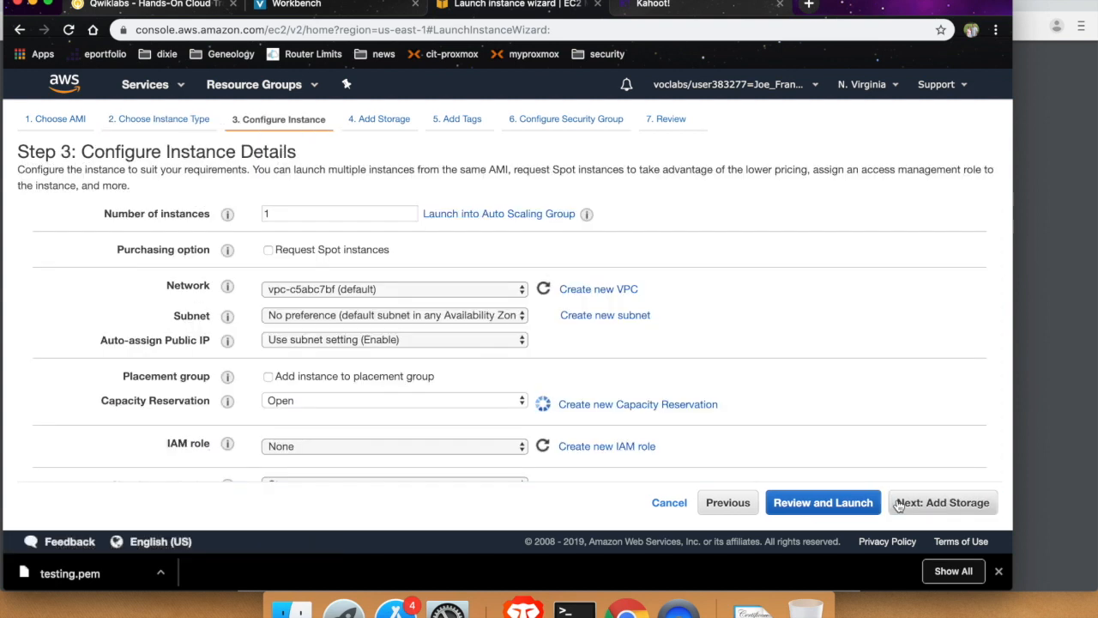
Step: Review the instance details, then accept the default instance and storage settings and continue to the tags
scroll(741, 286, "down", 2)
scroll(742, 286, "up", 2)
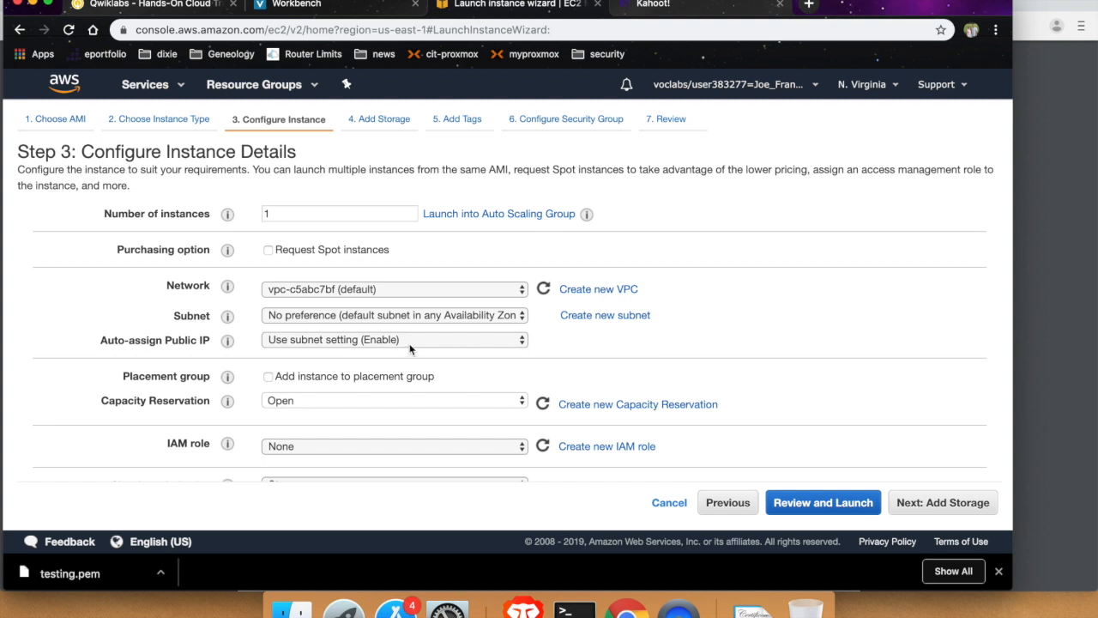
scroll(450, 360, "down", 3)
scroll(450, 363, "down", 2)
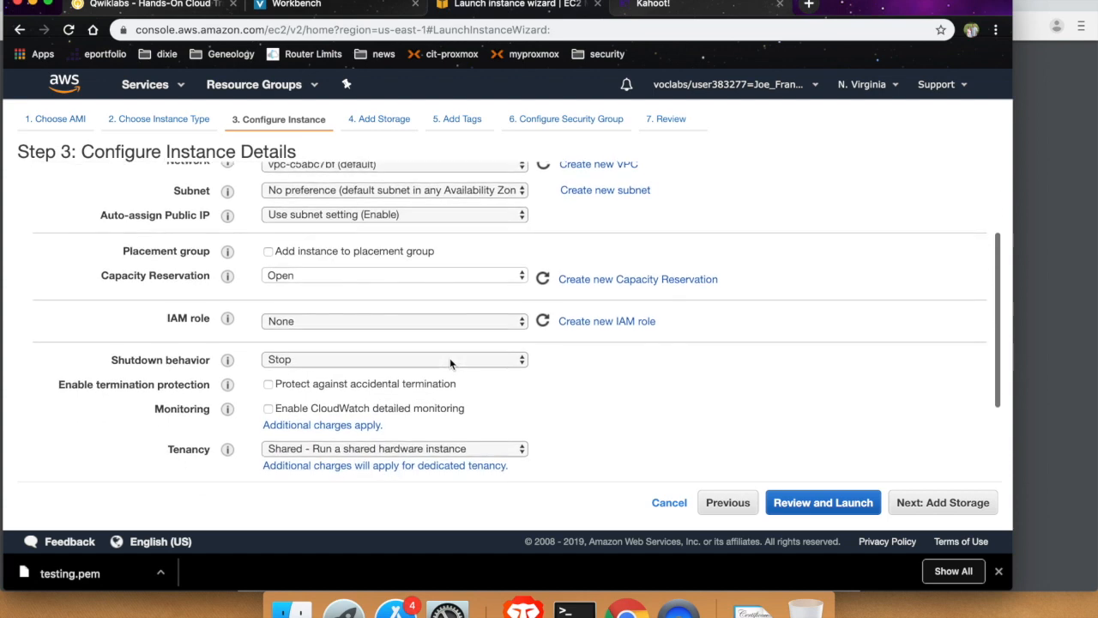
scroll(450, 363, "down", 4)
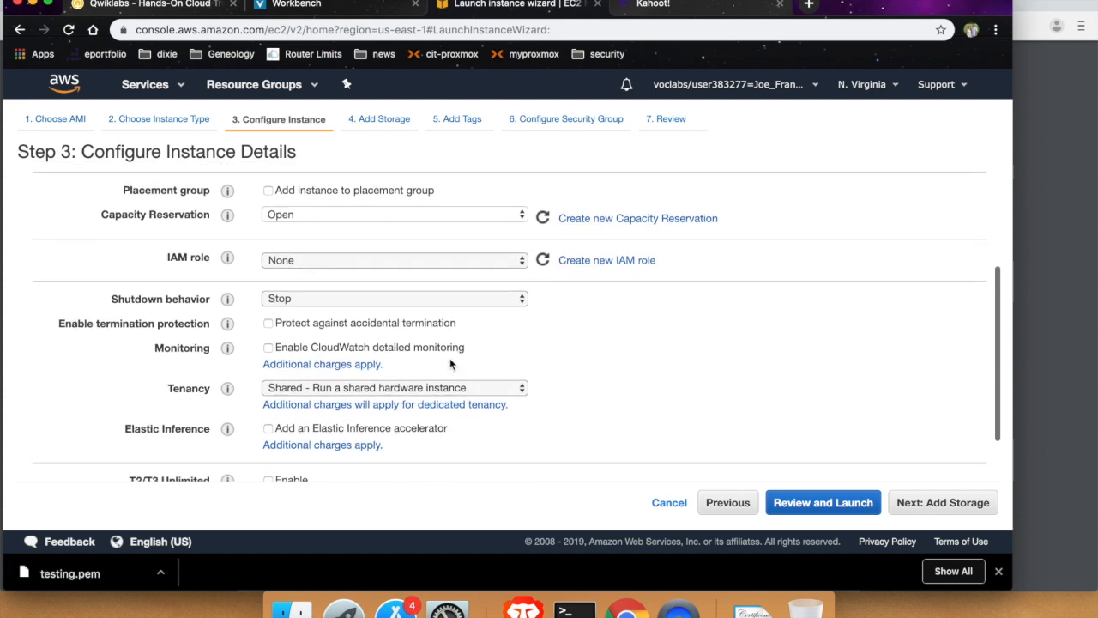
scroll(449, 362, "up", 6)
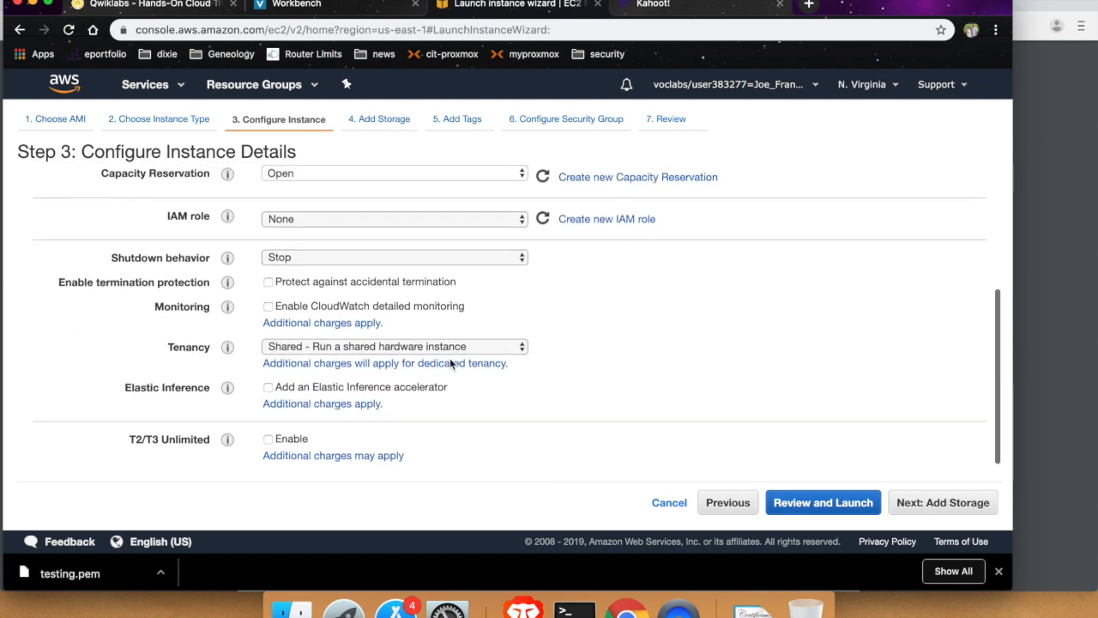
scroll(449, 364, "up", 3)
scroll(450, 364, "down", 10)
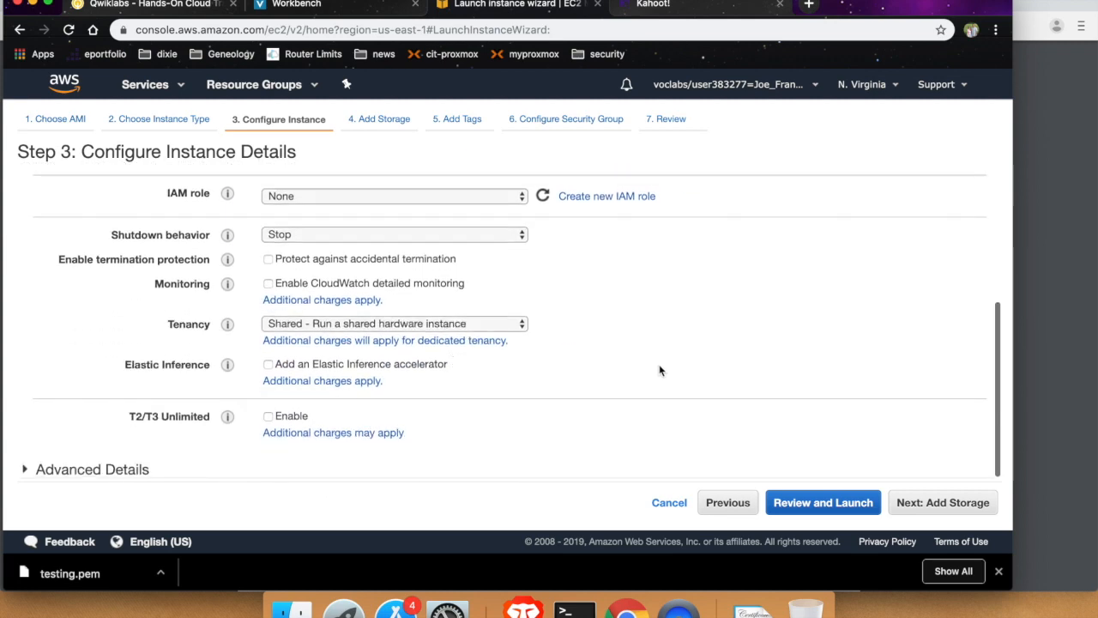
left_click(943, 502)
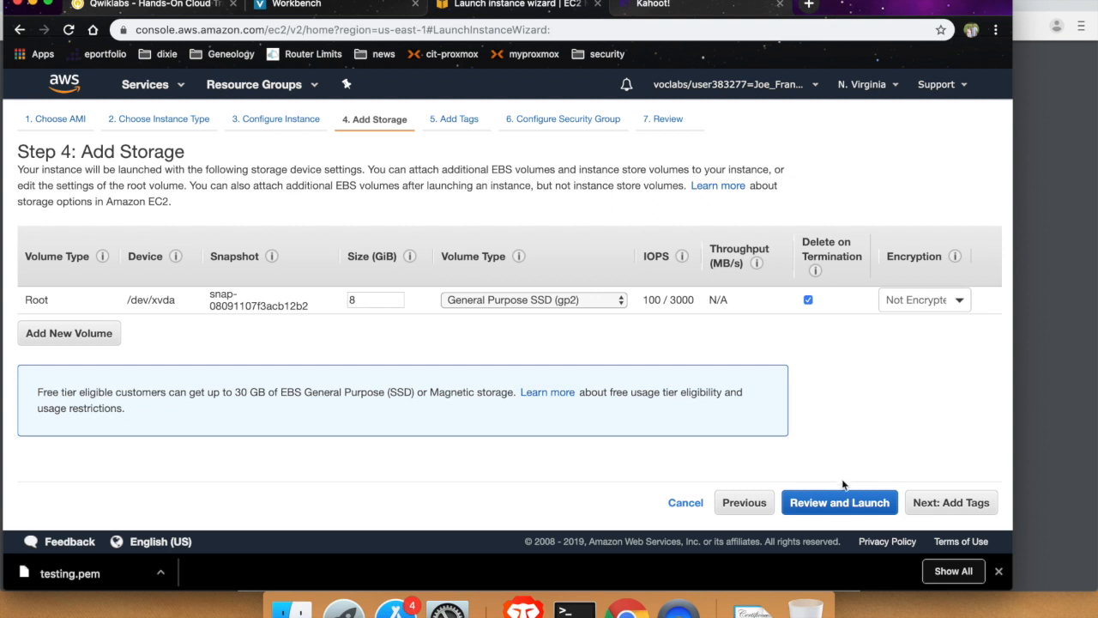
left_click(950, 502)
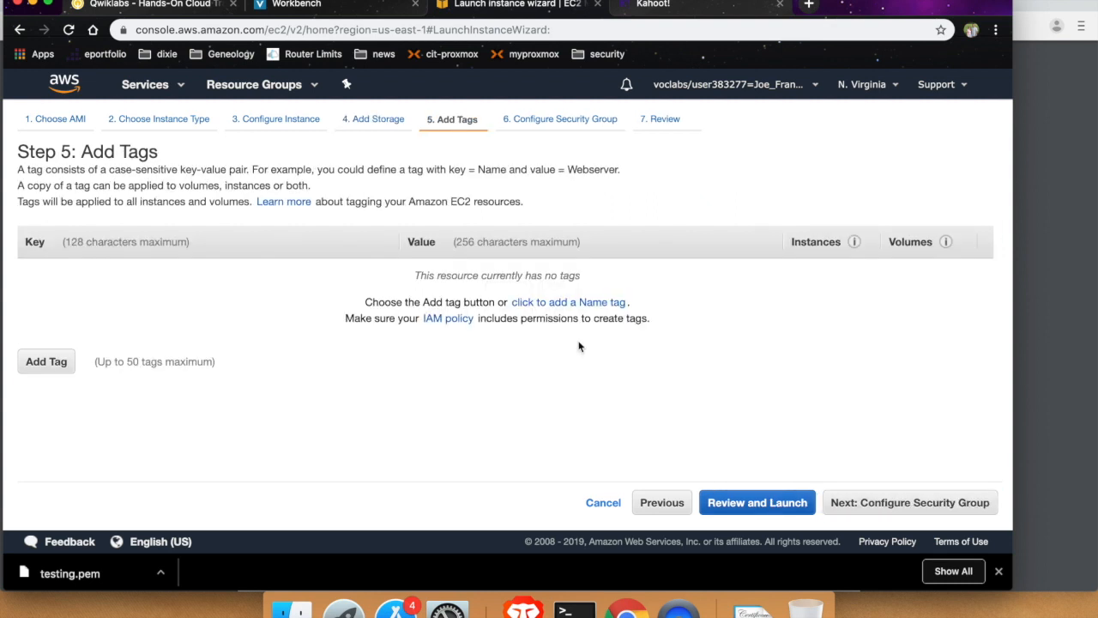
Step: Add a tag with key Name and value WebServer, then continue to the security group configuration
left_click(46, 359)
type("Name")
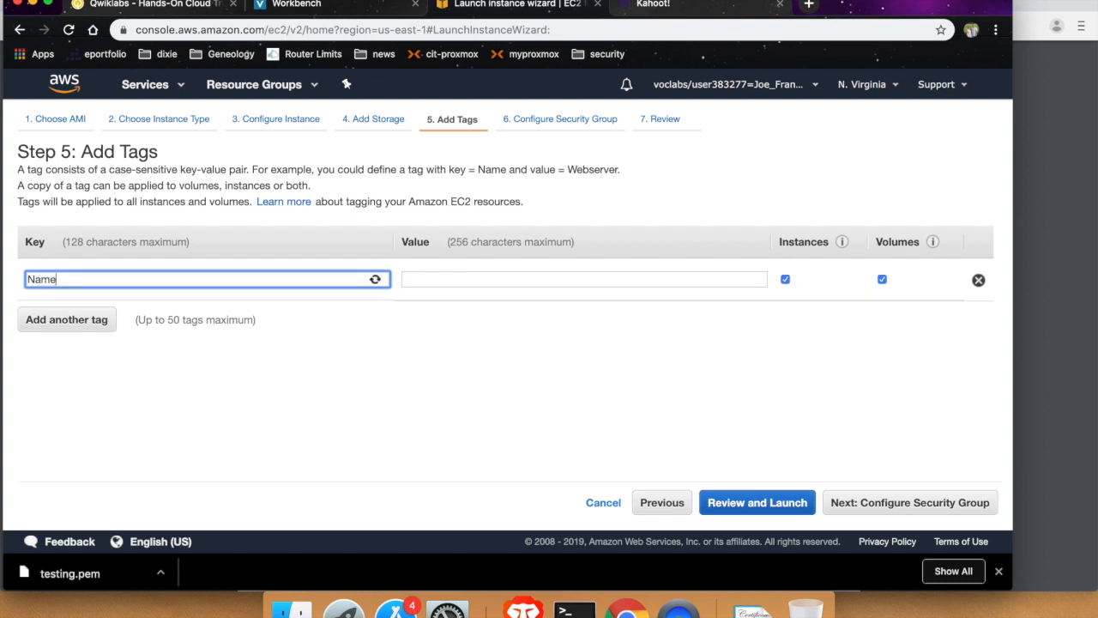
key("Tab")
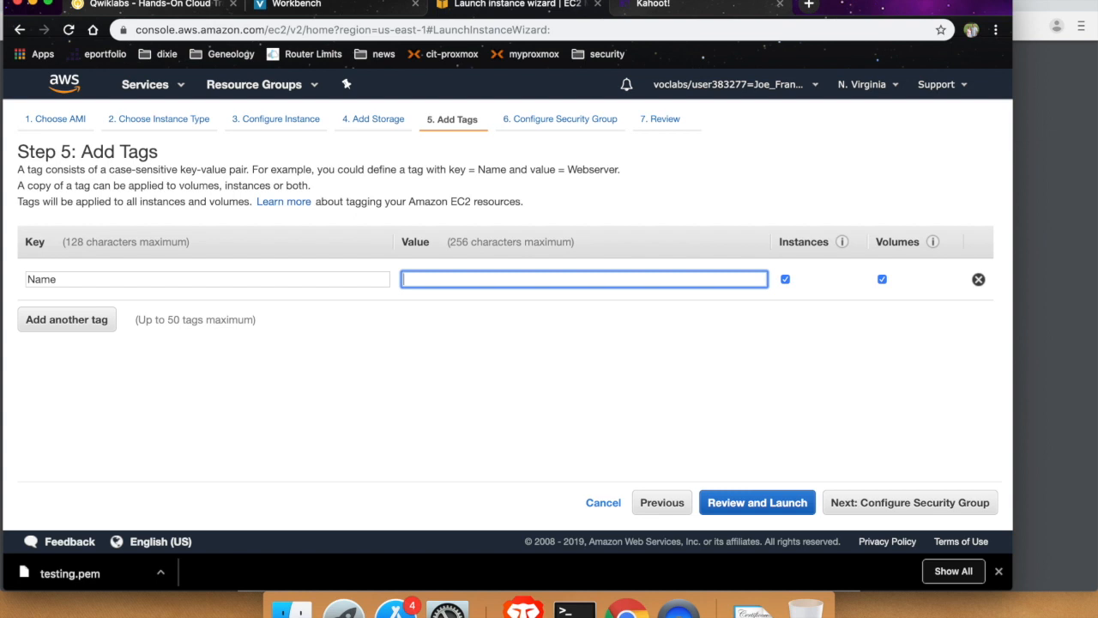
type("WebServer")
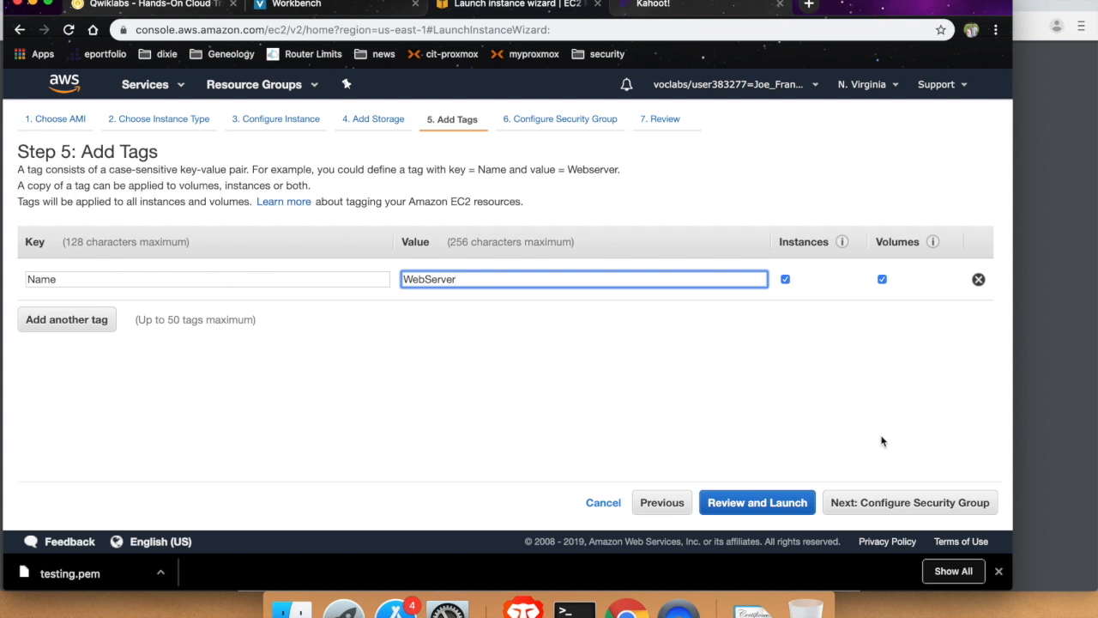
left_click(909, 497)
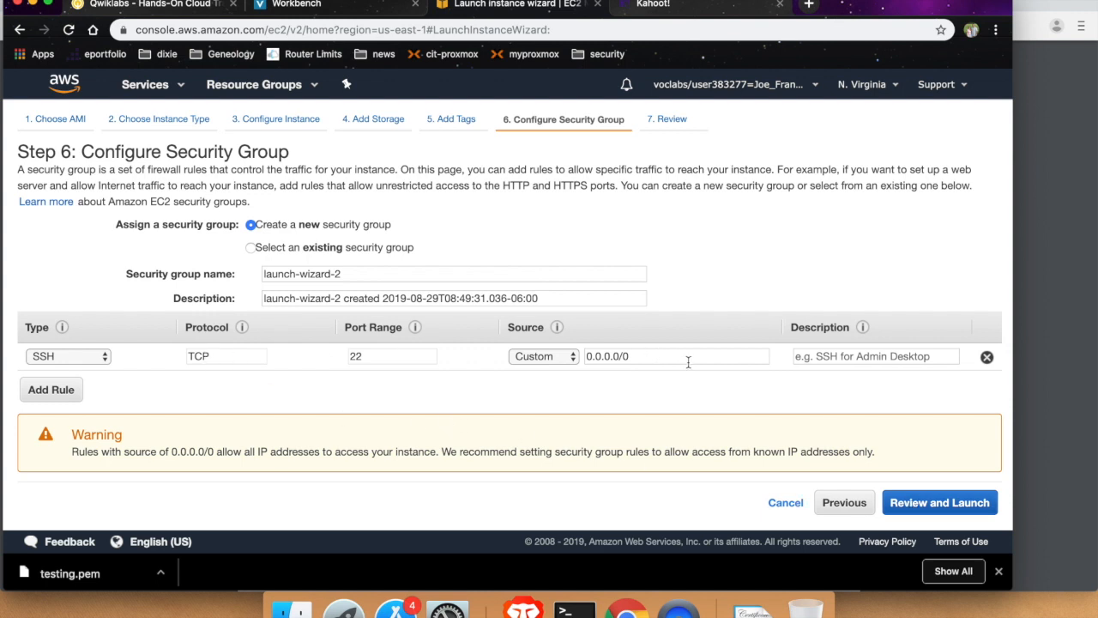
Step: Accept the new security group with its default SSH rule and review the instance launch summary
left_click(938, 504)
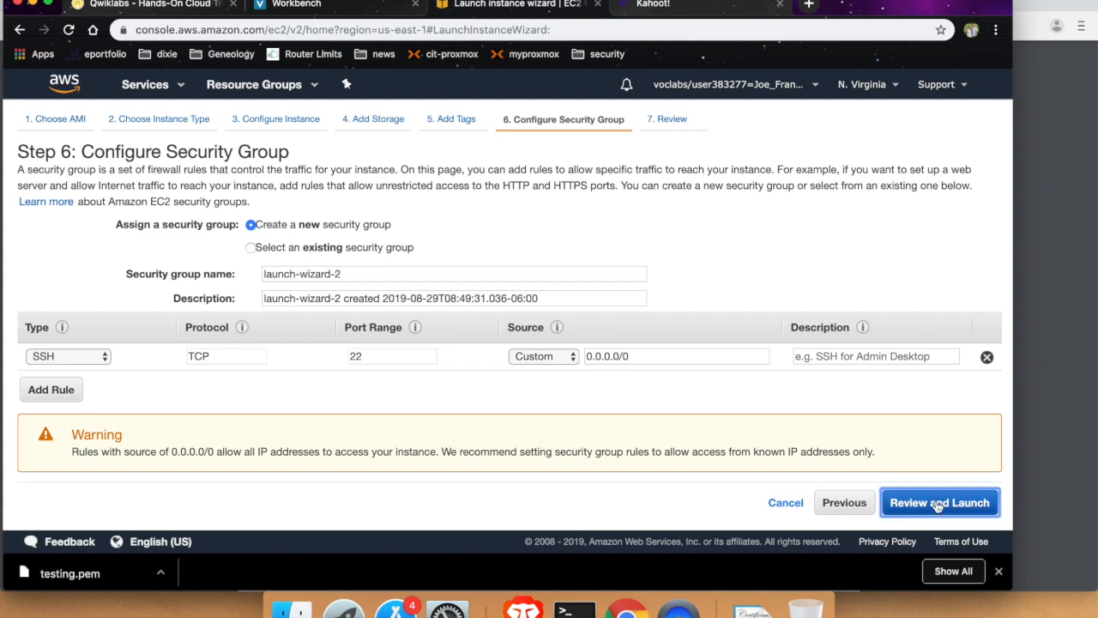
scroll(737, 319, "down", 2)
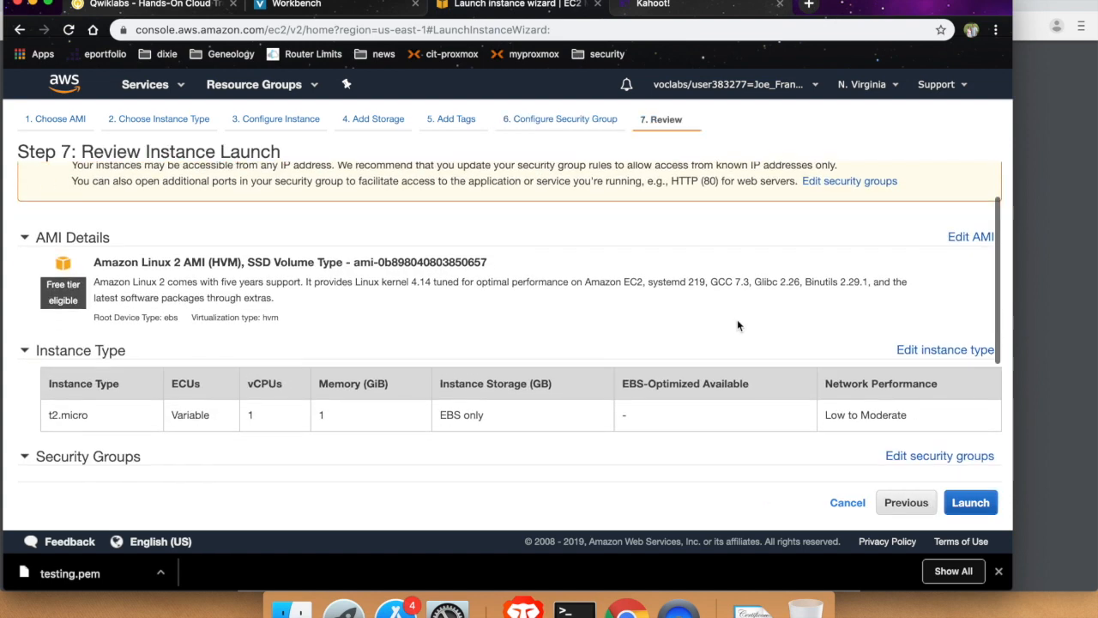
scroll(736, 319, "up", 2)
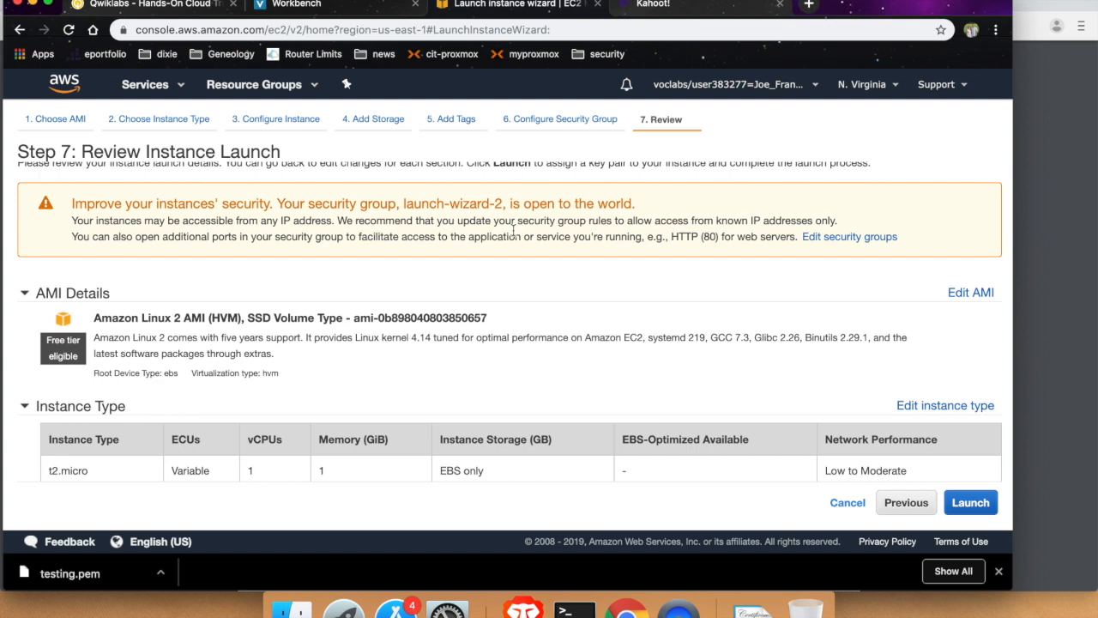
scroll(513, 229, "down", 2)
scroll(513, 229, "up", 2)
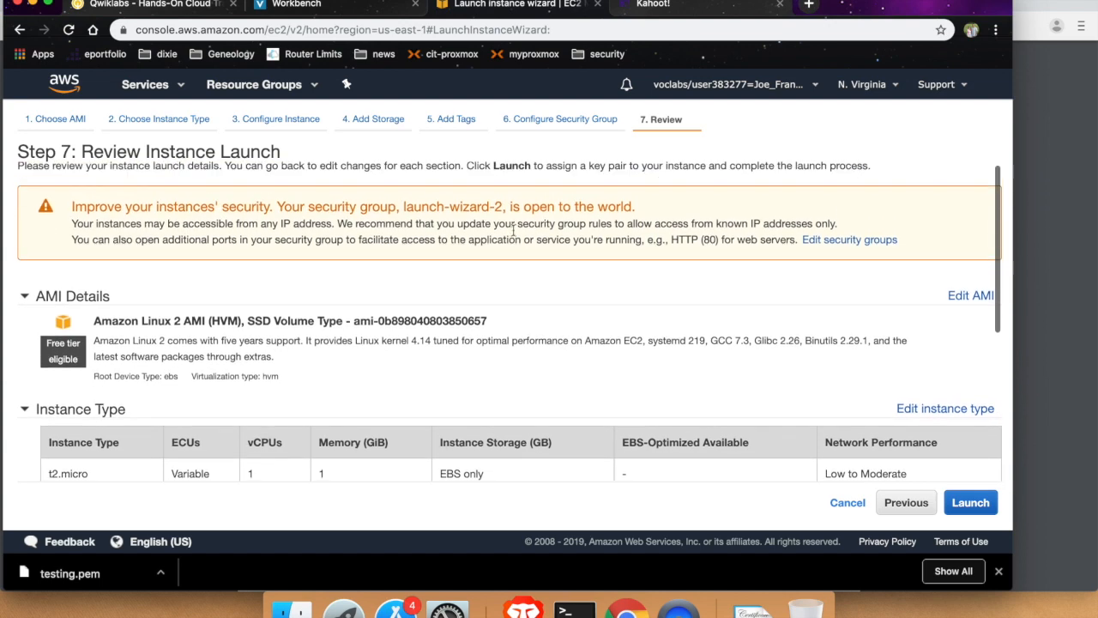
scroll(513, 229, "down", 5)
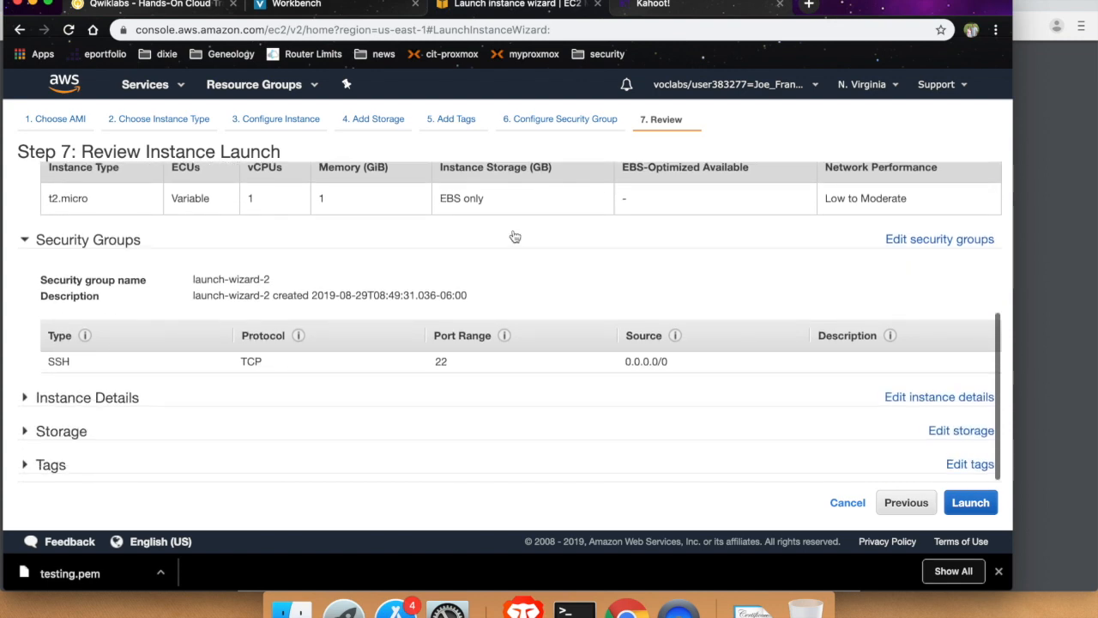
Step: Proceed to launch, create a new key pair named simple and download its private key file
left_click(971, 502)
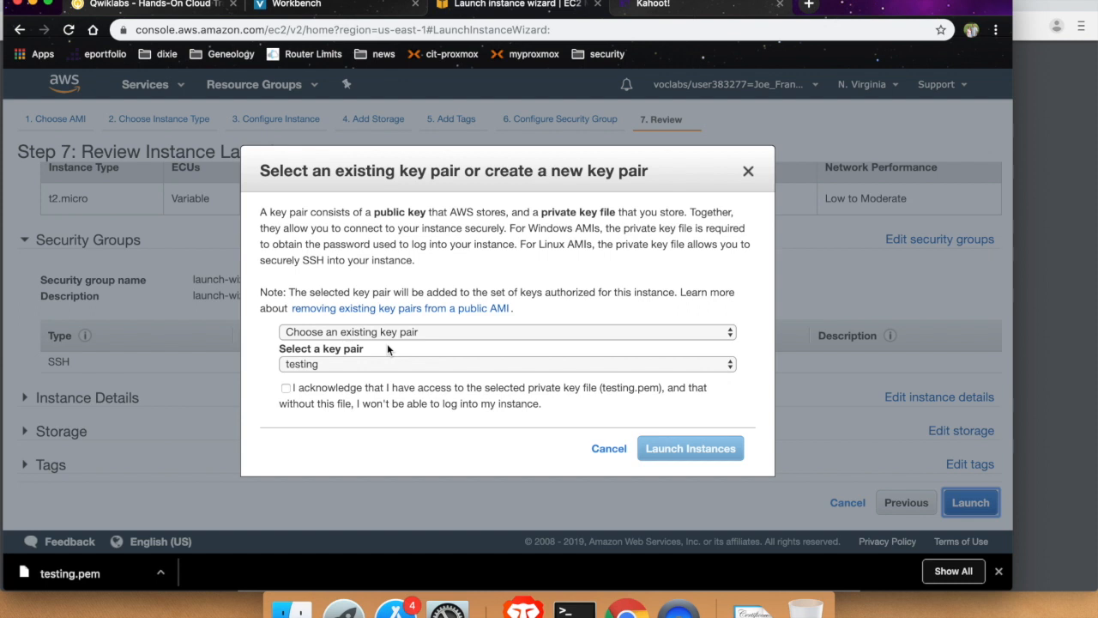
left_click(624, 331)
left_click(488, 346)
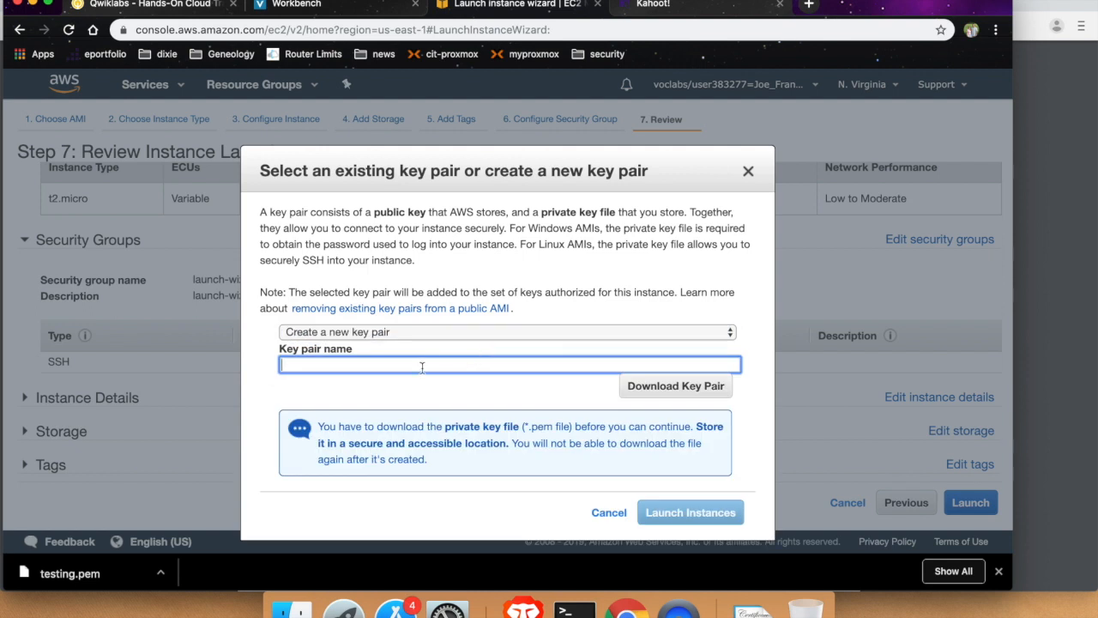
type("simple")
left_click(674, 390)
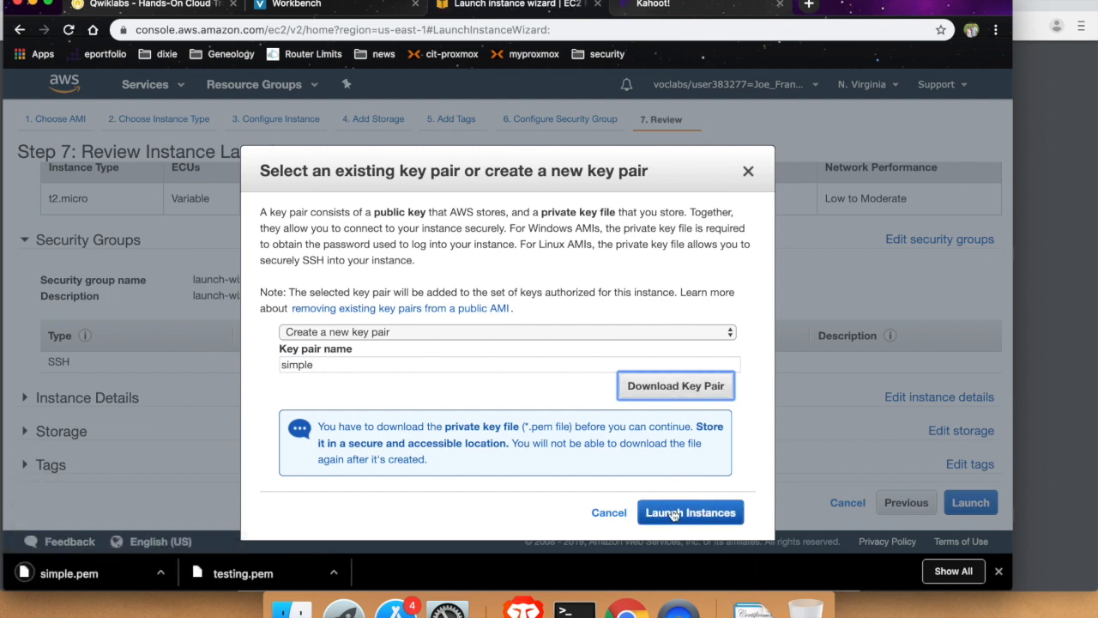
Step: Launch the instance with the new key pair and open the instances list
left_click(674, 513)
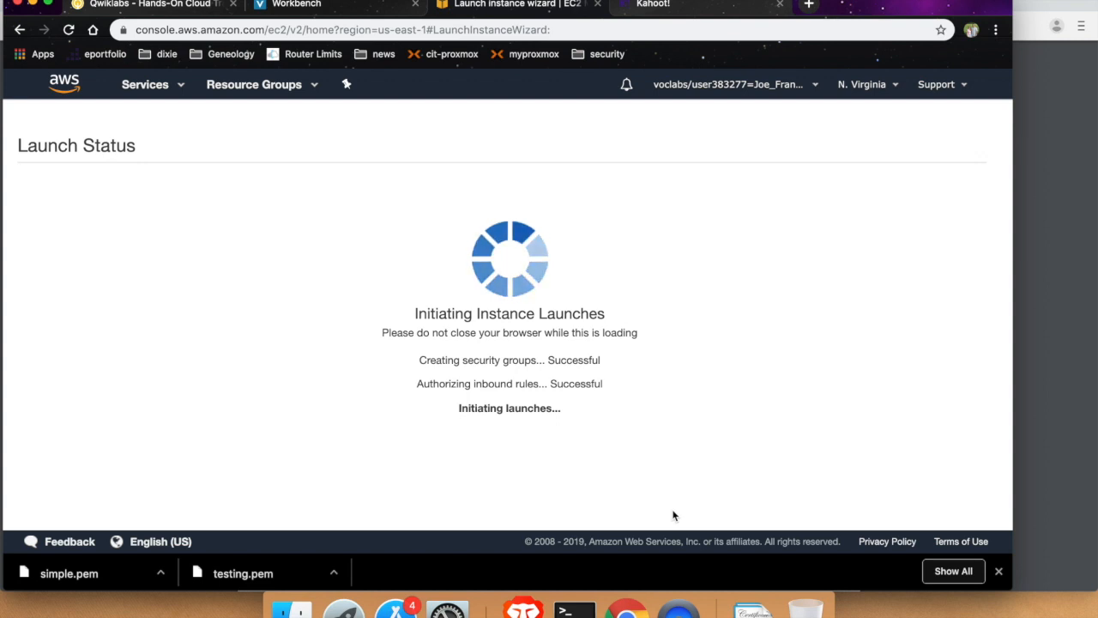
scroll(763, 399, "down", 3)
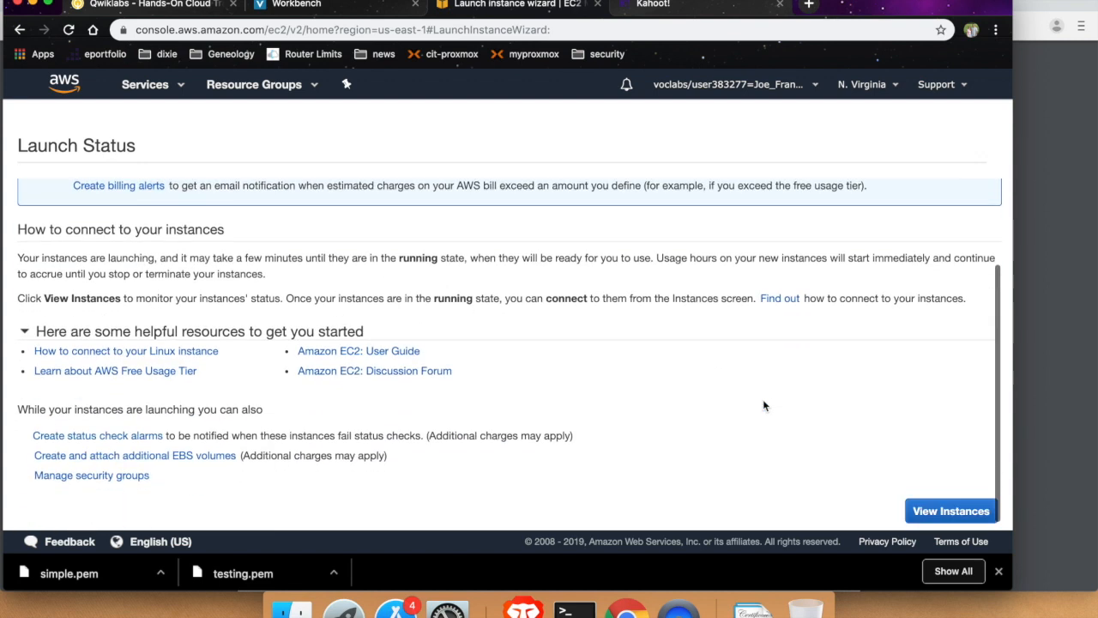
left_click(924, 504)
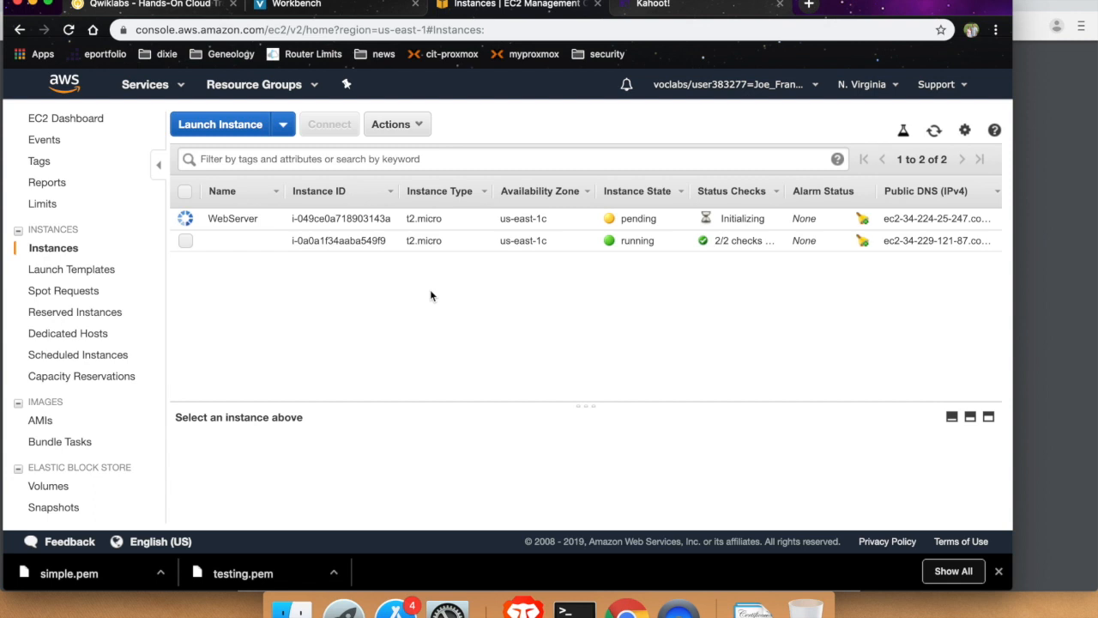
Step: Select the WebServer instance, copy its IPv4 public IP address and switch to Terminal
left_click(533, 218)
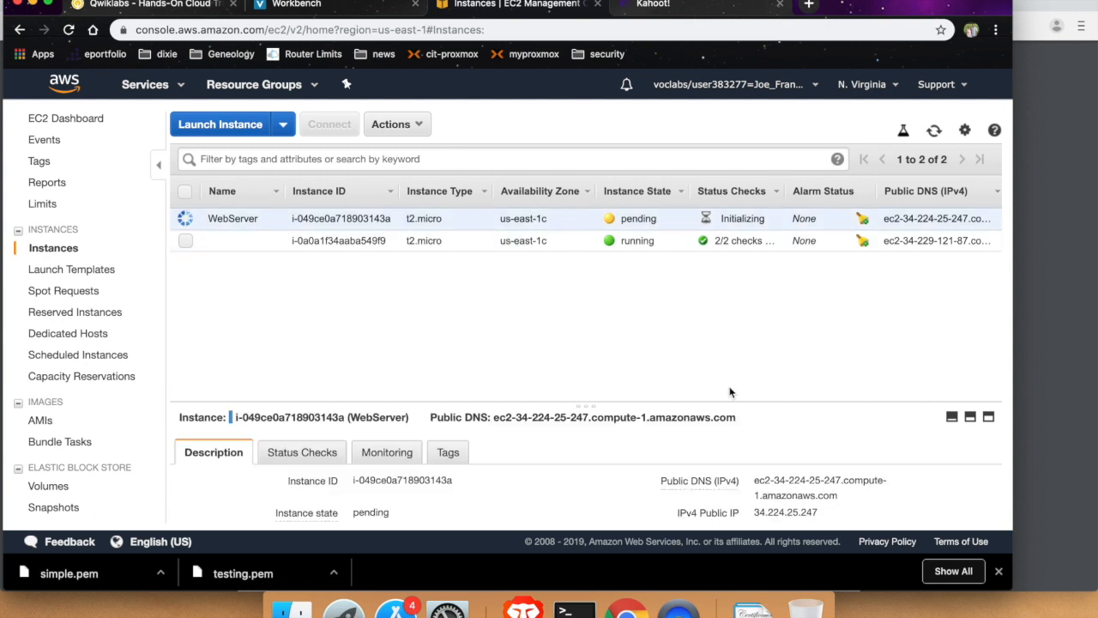
left_click(828, 515)
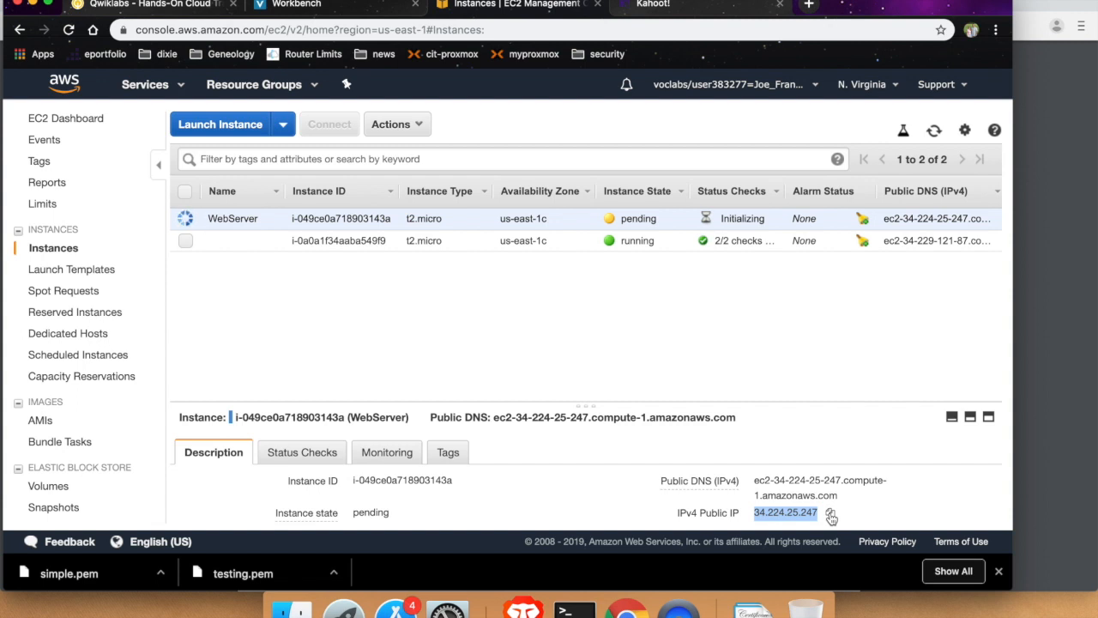
key("super+Tab")
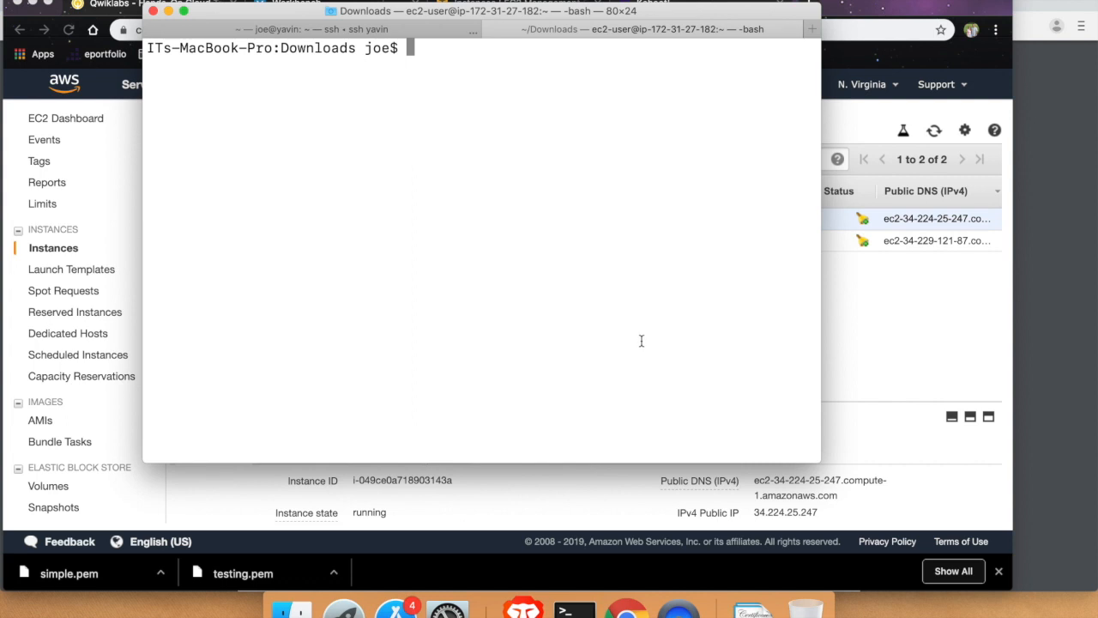
Step: List the Downloads folder's files and set the permissions of simple.pem to 400
type("ls")
key("Return")
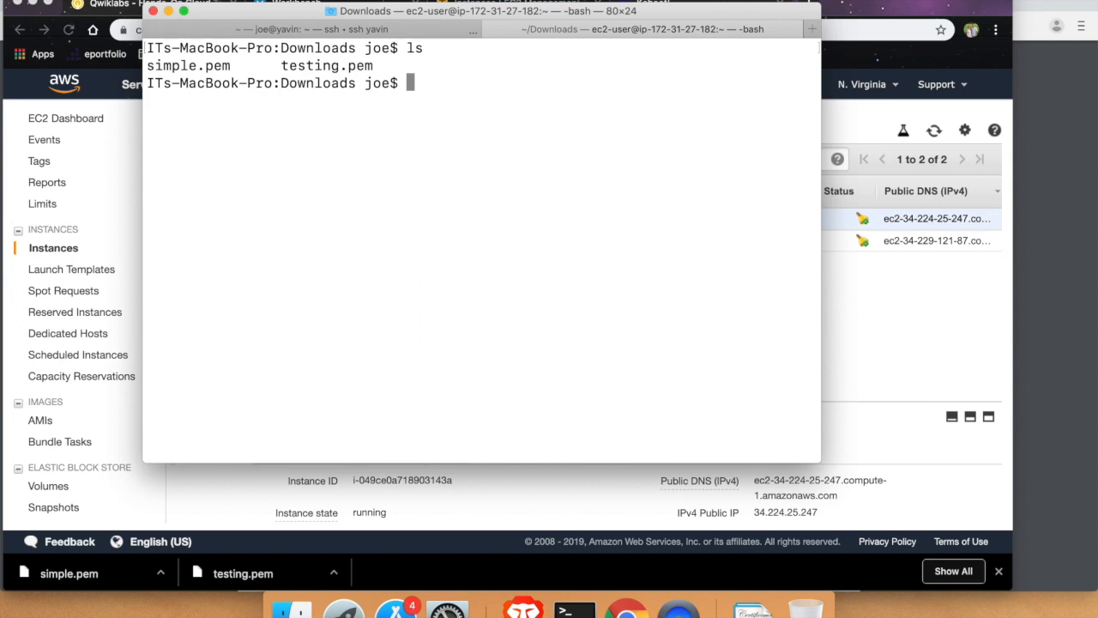
type("chmod 400 simple.pem")
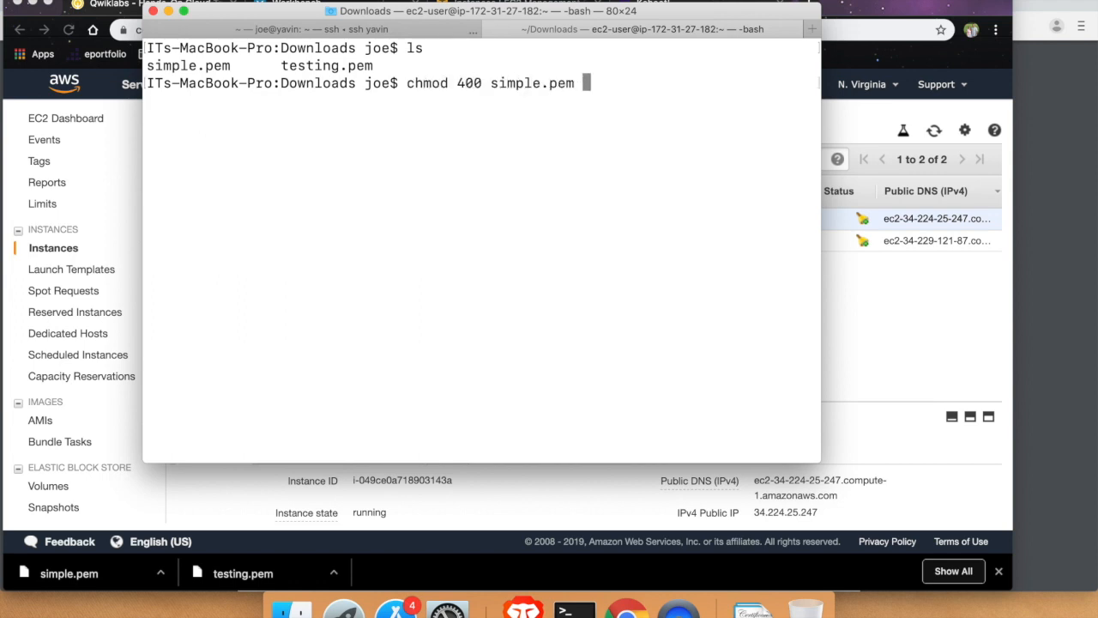
key("Return")
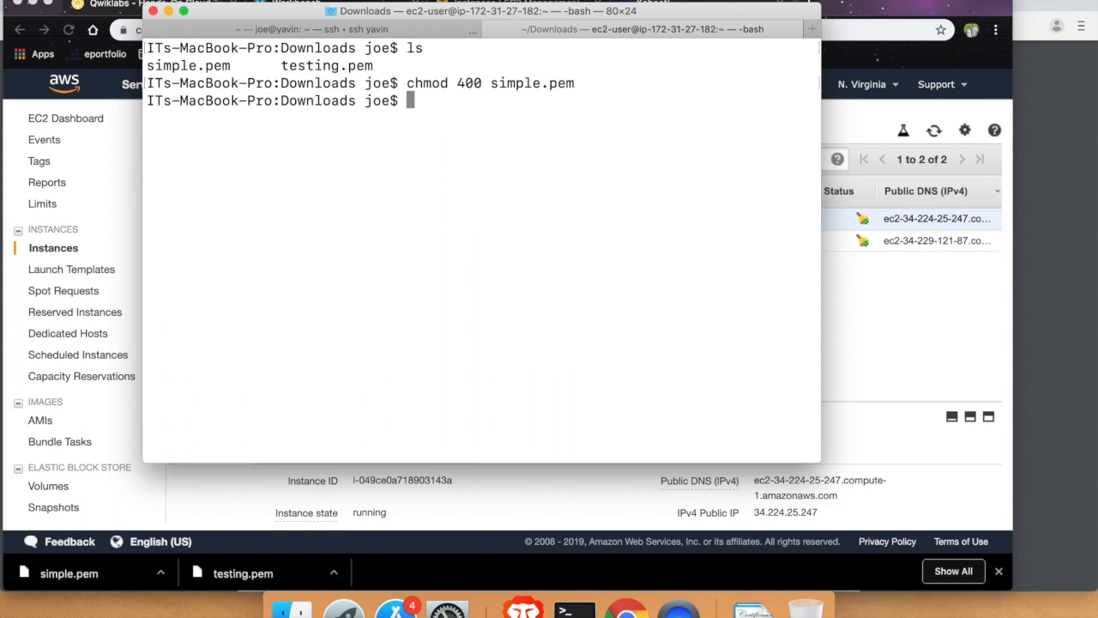
Step: Recall the earlier ssh command for ec2-user and change its host address to 34.224.25.247
key("Up")
key("Up")
key("Up")
key("BackSpace")
key("BackSpace")
key("BackSpace")
key("BackSpace")
key("BackSpace")
key("BackSpace")
key("BackSpace")
key("BackSpace")
key("BackSpace")
key("BackSpace")
key("BackSpace")
key("BackSpace")
type("4.224.25.247")
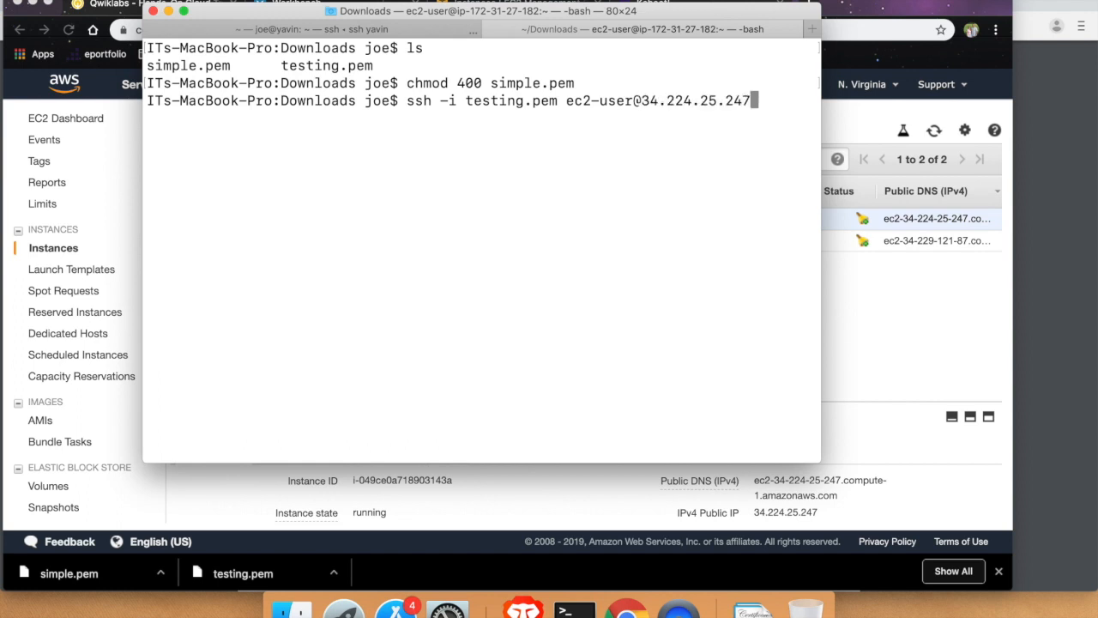
Step: Change the key file in the ssh command from testing.pem to simple.pem
key("Left")
key("Left")
key("Left")
key("Left")
key("Left")
key("Left")
key("Left")
key("Left")
key("Left")
key("Left")
key("Left")
key("Left")
key("Left")
key("Left")
key("Left")
key("Left")
key("Left")
key("Left")
key("Left")
key("Left")
key("Left")
key("Left")
key("Left")
key("Left")
key("Left")
key("Left")
key("Left")
key("BackSpace")
key("BackSpace")
key("BackSpace")
key("BackSpace")
key("BackSpace")
key("BackSpace")
key("BackSpace")
type("simple")
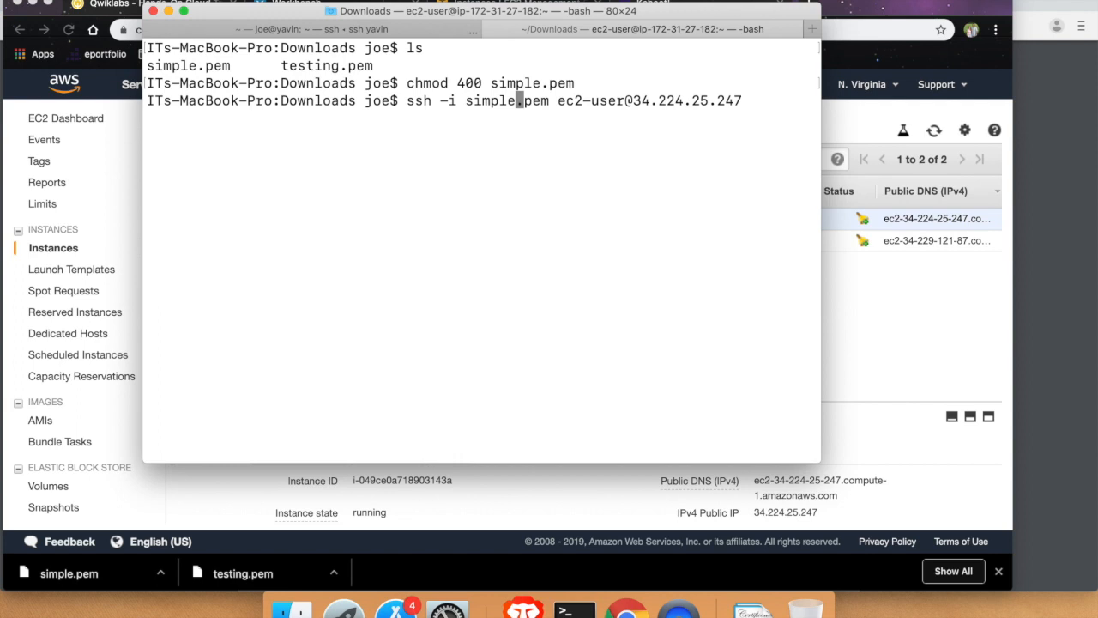
Step: Run the ssh command to connect to the WebServer instance and accept the host's authenticity with yes
key("Return")
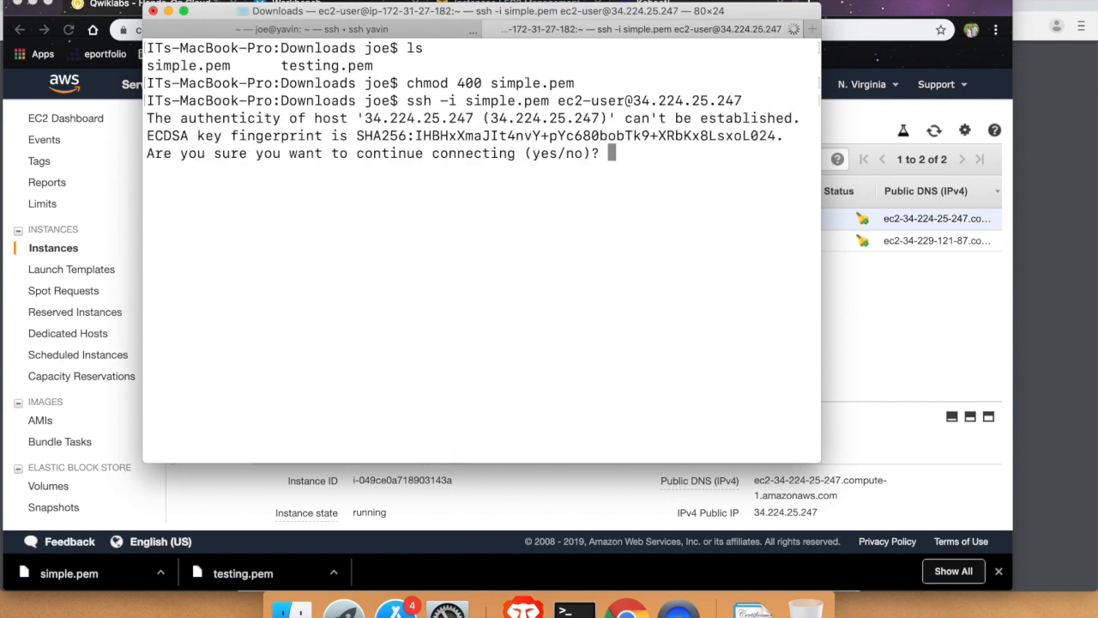
type("yes")
key("Return")
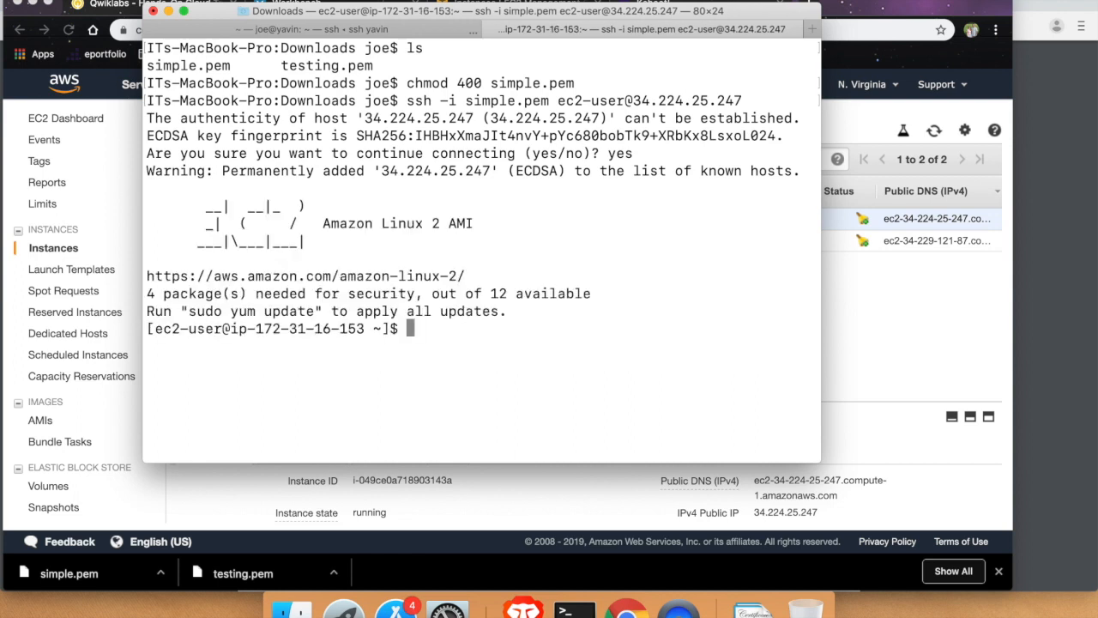
Step: Examine the remote shell prompt and the Amazon Linux 2 AMI line in the login banner
double_click(302, 329)
triple_click(302, 328)
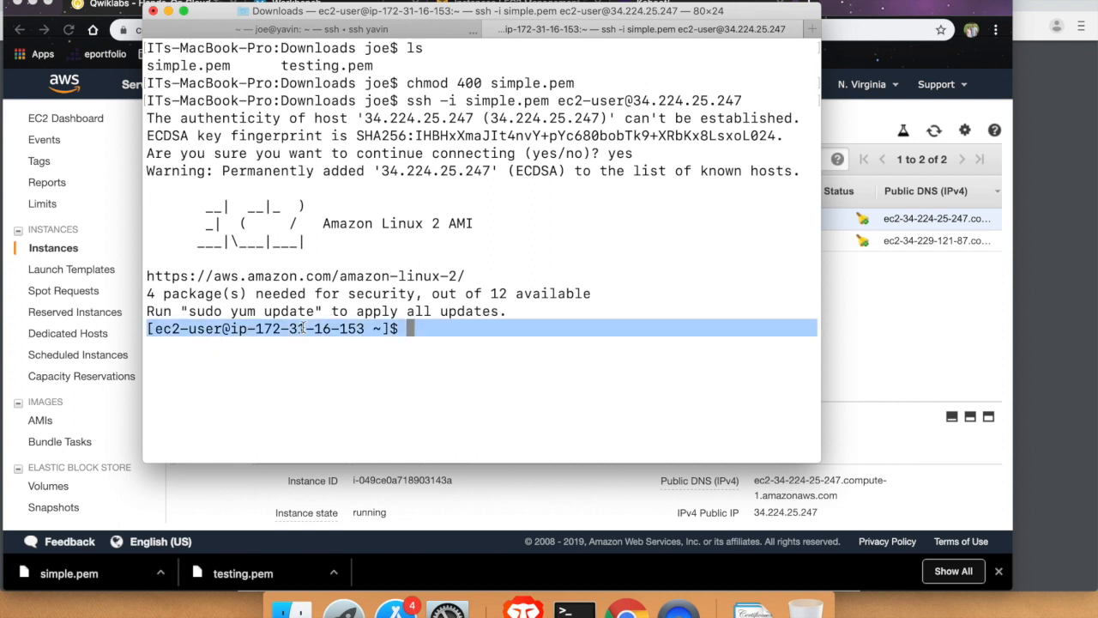
triple_click(436, 223)
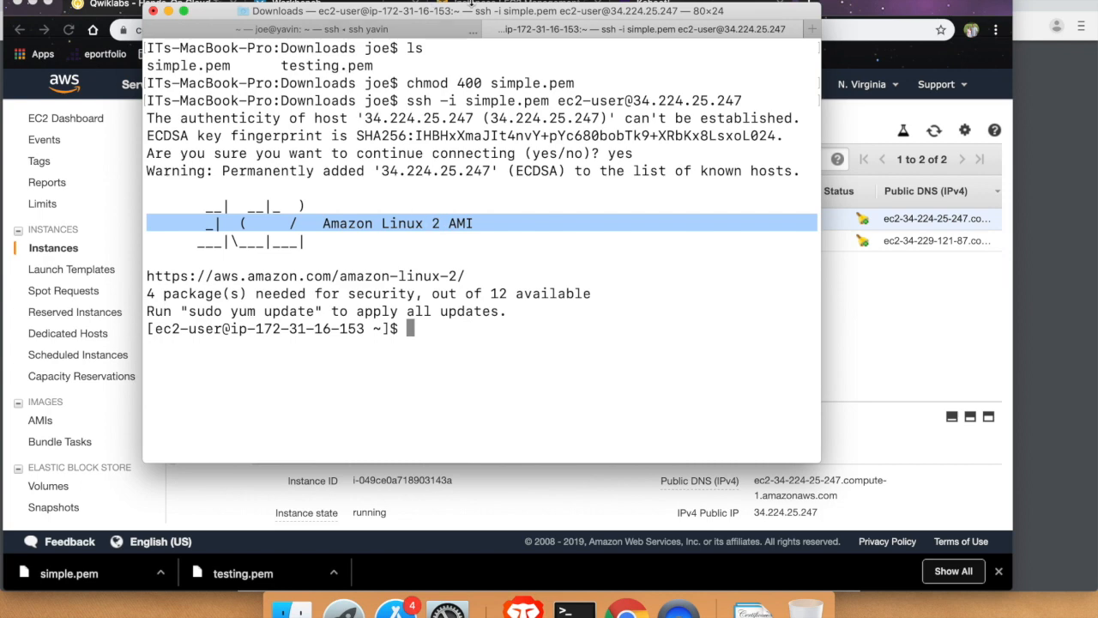
Step: Switch to Google Chrome and view the Kahoot quiz Amazon Web Services - module 2 from its first question
key("super+Tab")
key("super+Tab")
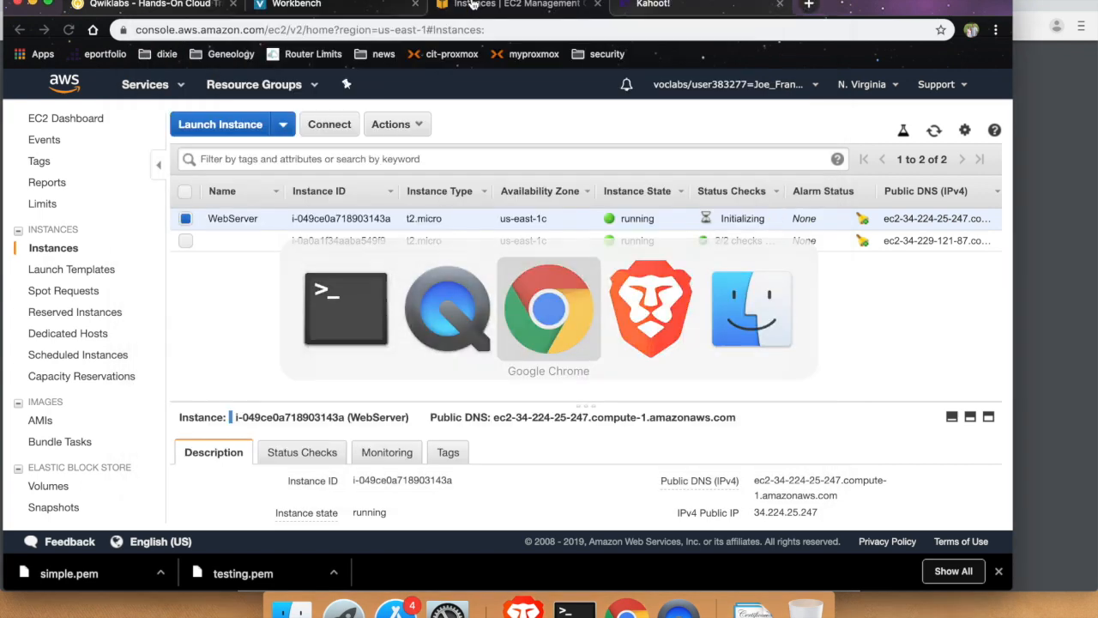
left_click(652, 6)
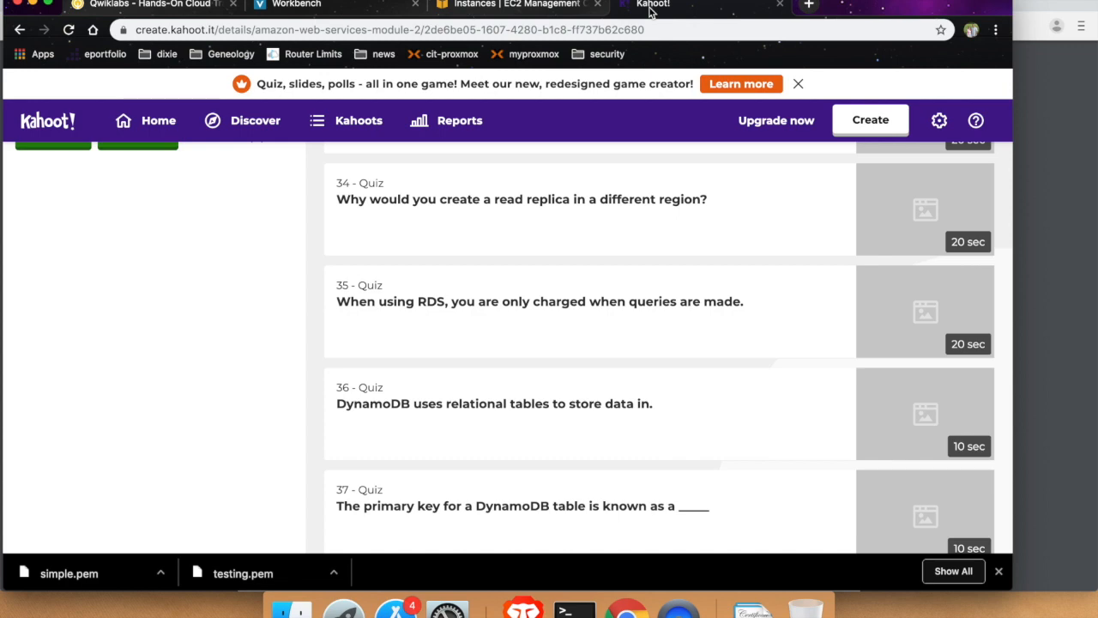
scroll(665, 284, "up", 20)
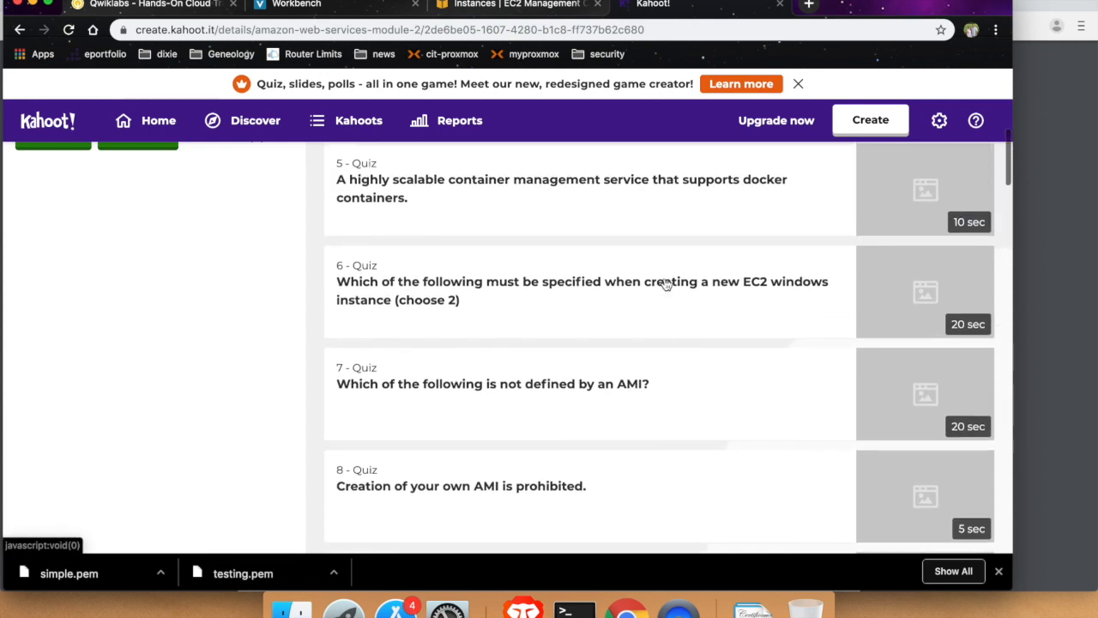
scroll(665, 285, "up", 6)
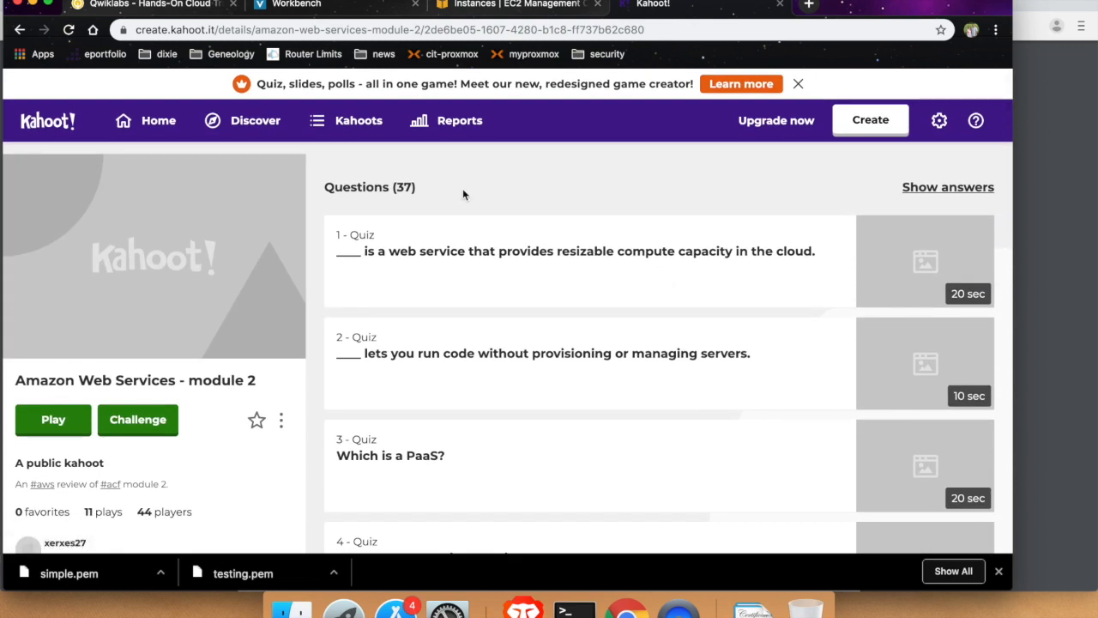
Step: Open a Classic mode game lobby for the Amazon Web Services - module 2 quiz and close it, leaving the site
left_click(50, 429)
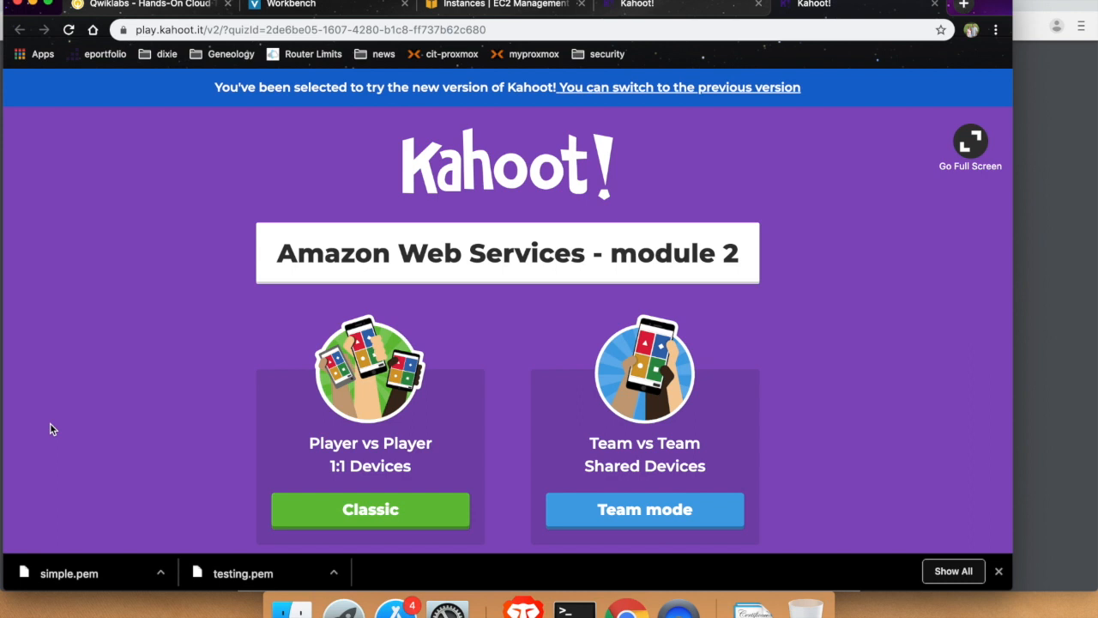
left_click(367, 523)
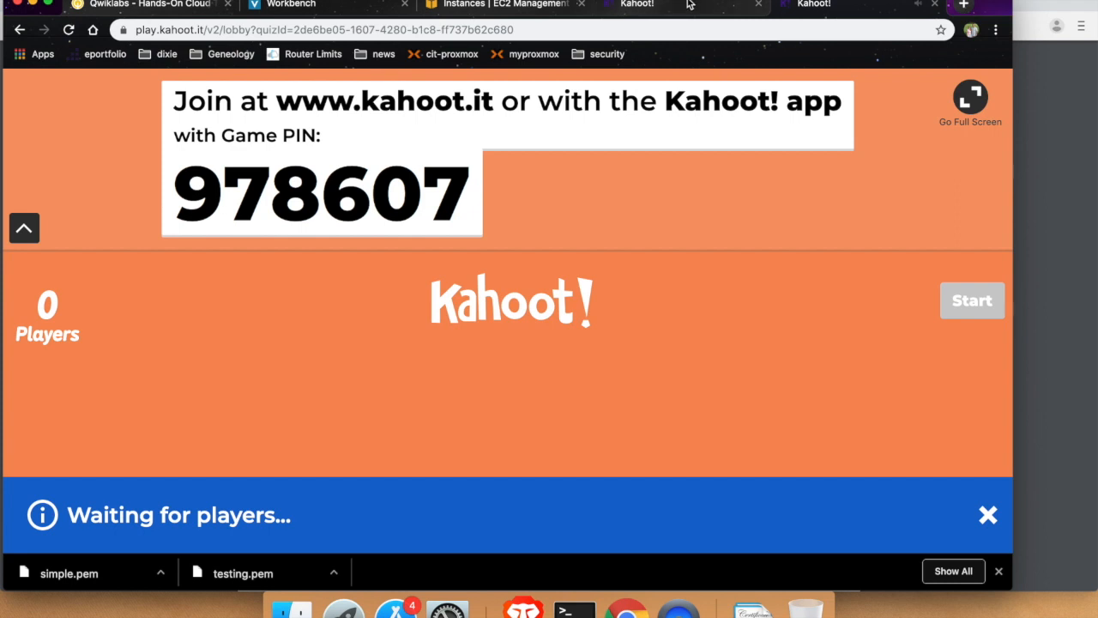
left_click(935, 4)
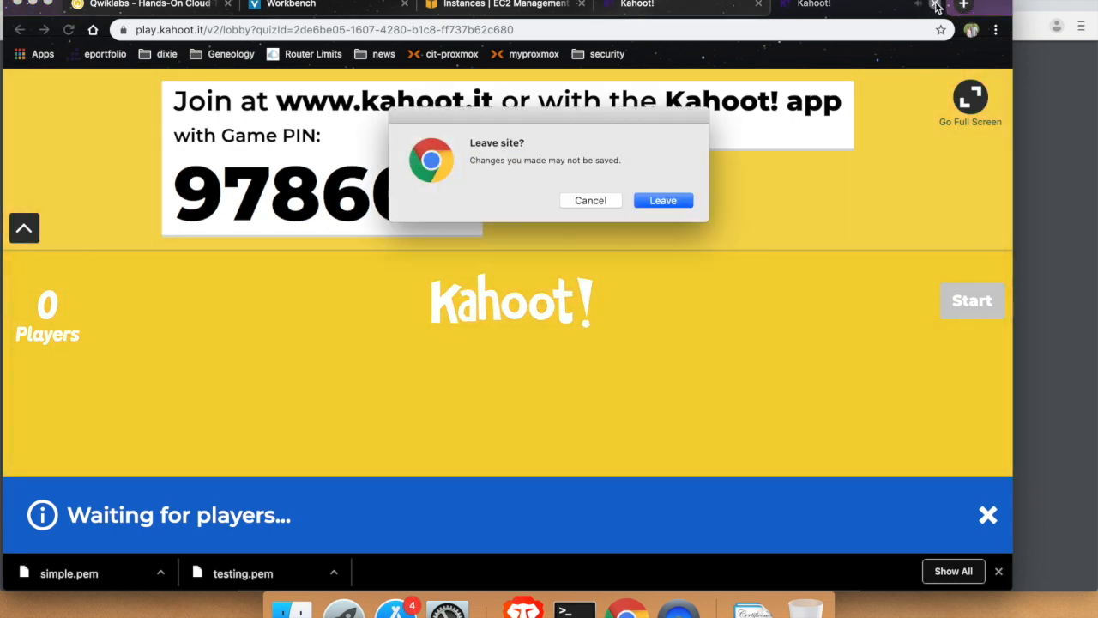
left_click(661, 200)
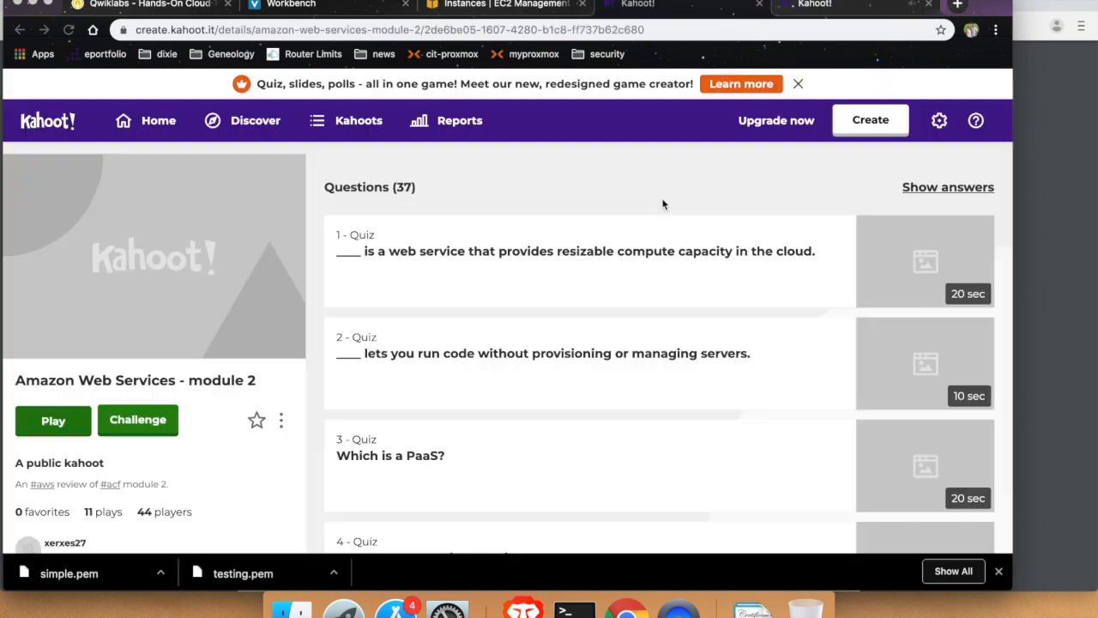